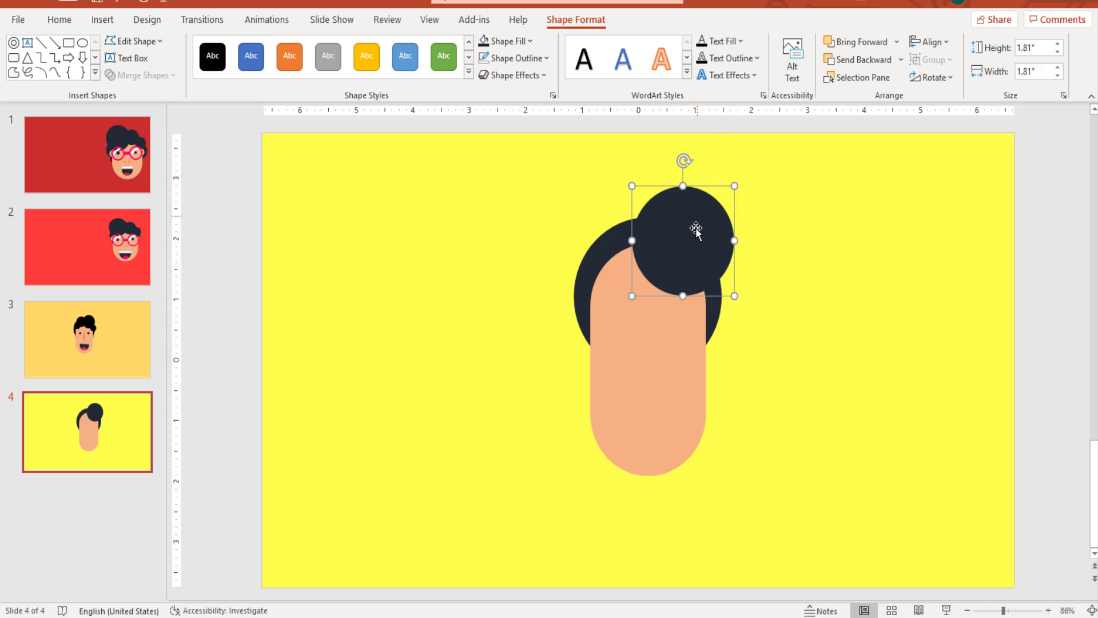
# Duplicate the hair circle twice toward the head's left side, as a 1.46" circle and a 1.02" circle below it.
pyautogui.keyDown('ctrl'); pyautogui.moveTo(698, 234); pyautogui.dragTo(636, 250); pyautogui.keyUp('ctrl')
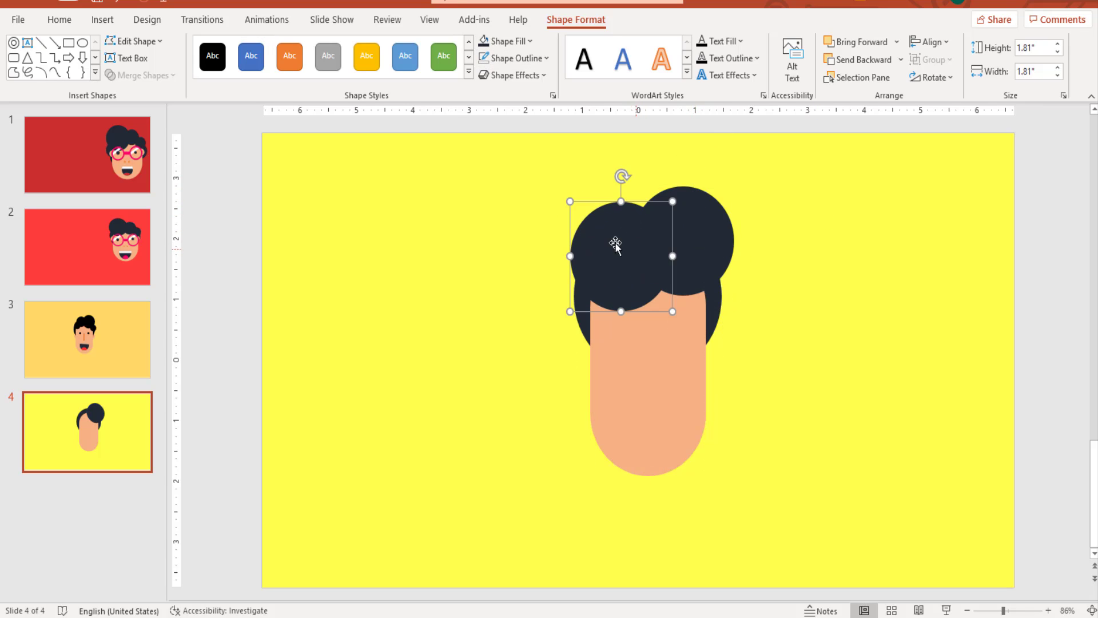
pyautogui.moveTo(571, 199); pyautogui.dragTo(587, 228)
pyautogui.moveTo(627, 286); pyautogui.dragTo(557, 331)
pyautogui.moveTo(548, 238); pyautogui.dragTo(623, 223)
pyautogui.click(578, 252)
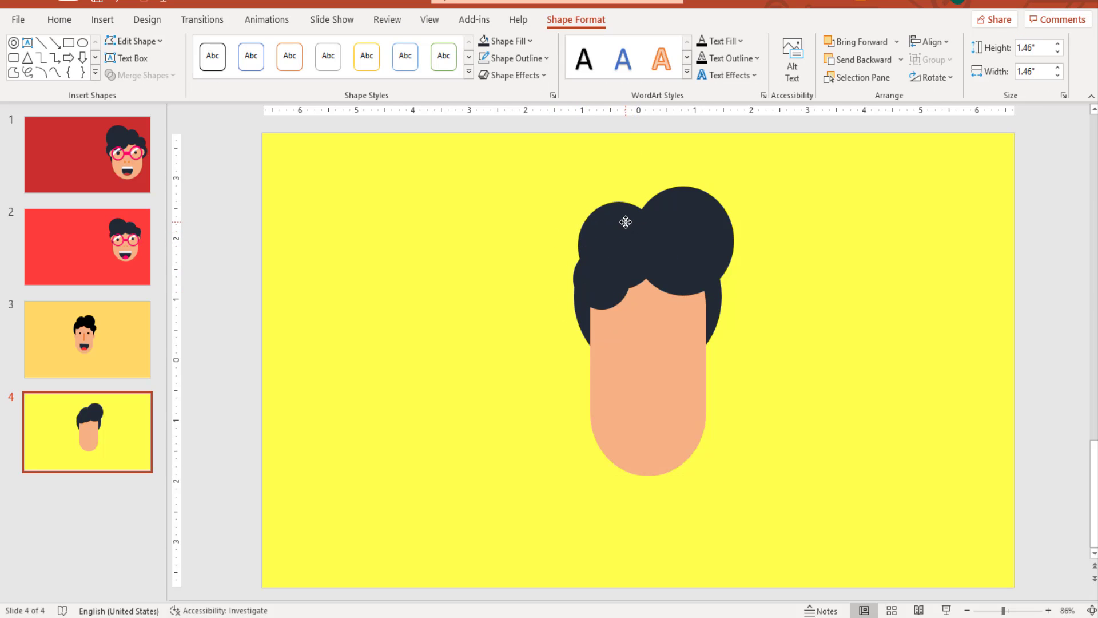
pyautogui.click(549, 345)
pyautogui.moveTo(584, 281); pyautogui.dragTo(578, 289)
pyautogui.click(737, 342)
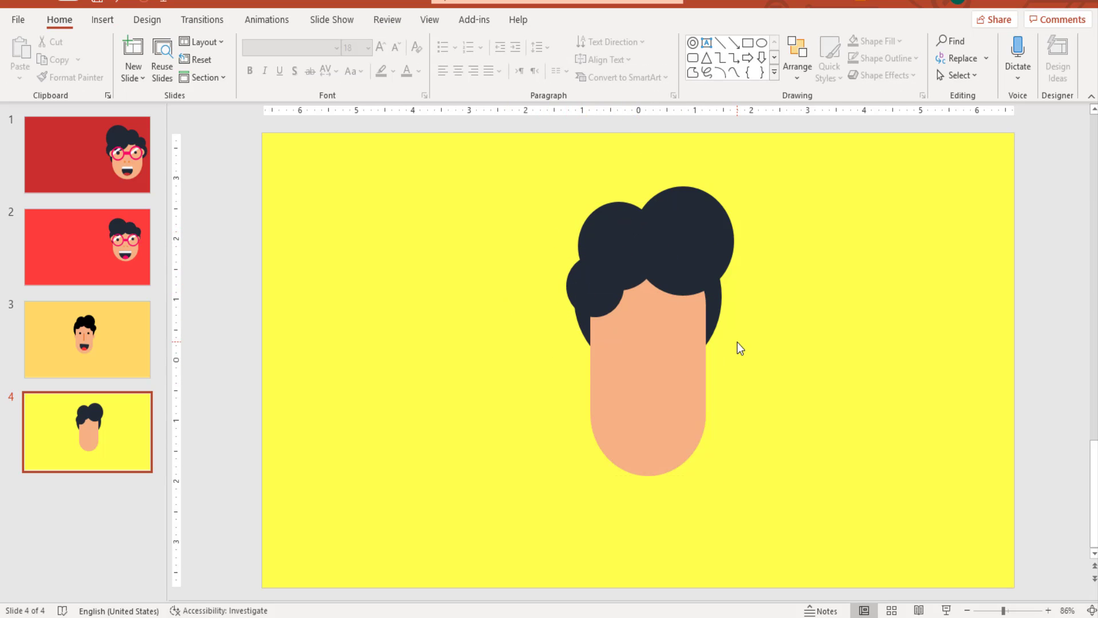
# Duplicate the small left hair circle to the right side of the hair and shrink the copy.
pyautogui.click(587, 289)
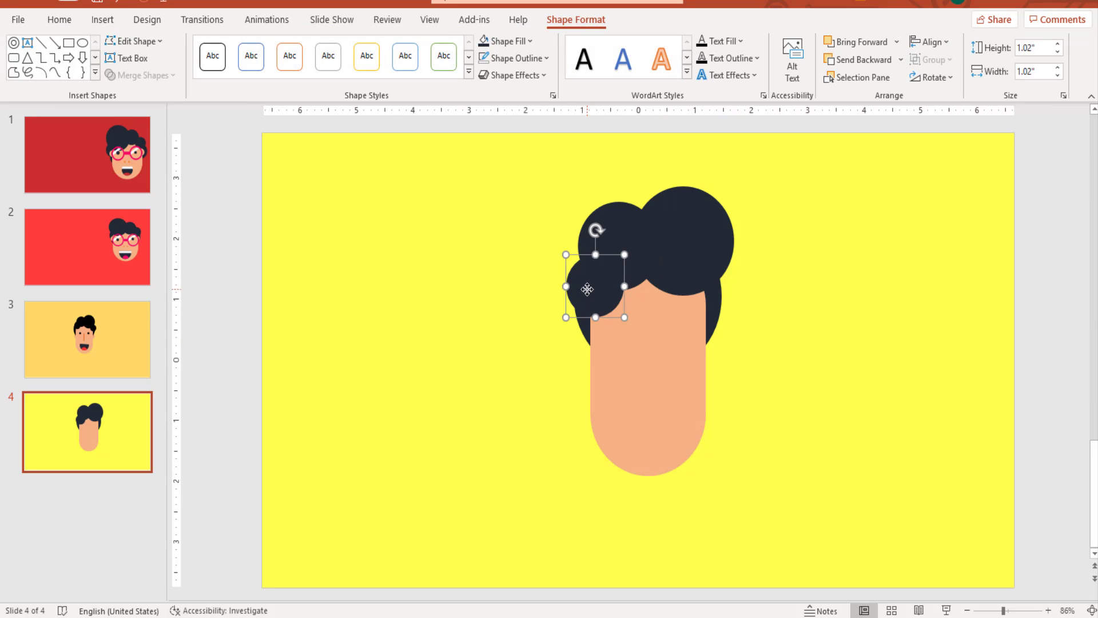
pyautogui.moveTo(611, 294); pyautogui.dragTo(717, 287)
pyautogui.moveTo(677, 256); pyautogui.dragTo(712, 298)
pyautogui.press('Escape')
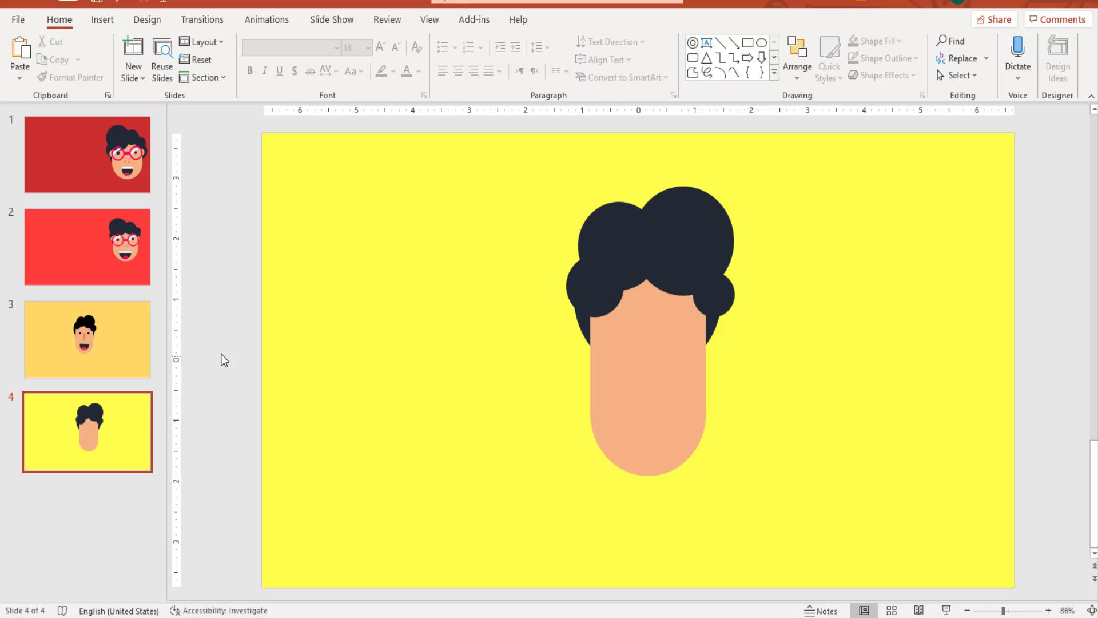
# Copy the left ear from slide 3 to slide 4 and place it at the left edge of the face.
pyautogui.click(135, 350)
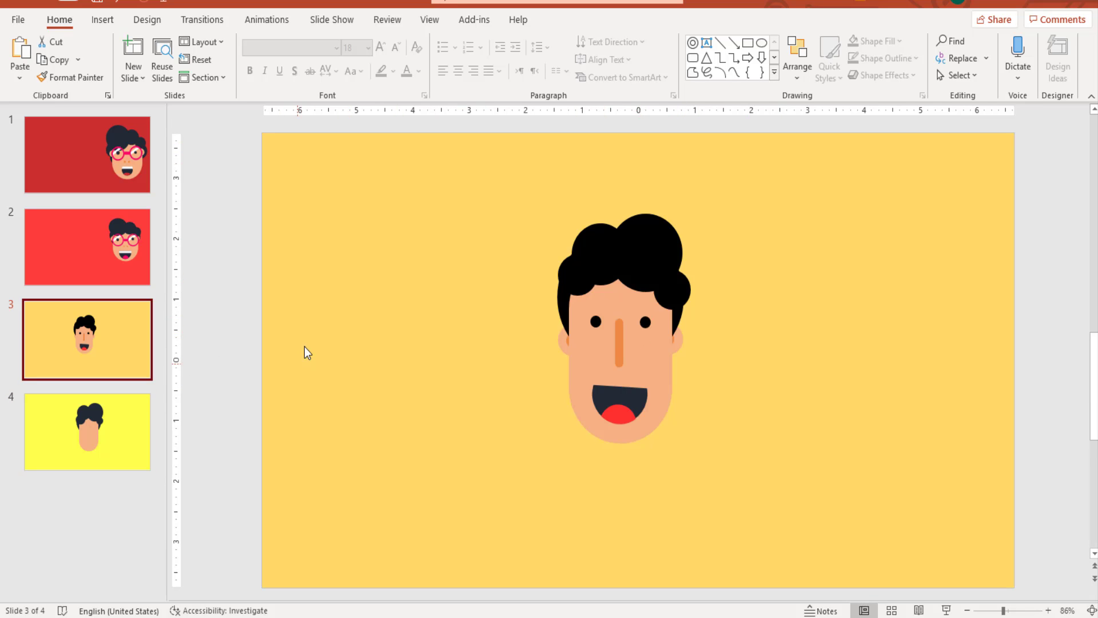
pyautogui.click(563, 343)
pyautogui.hotkey('ctrl', 'c')
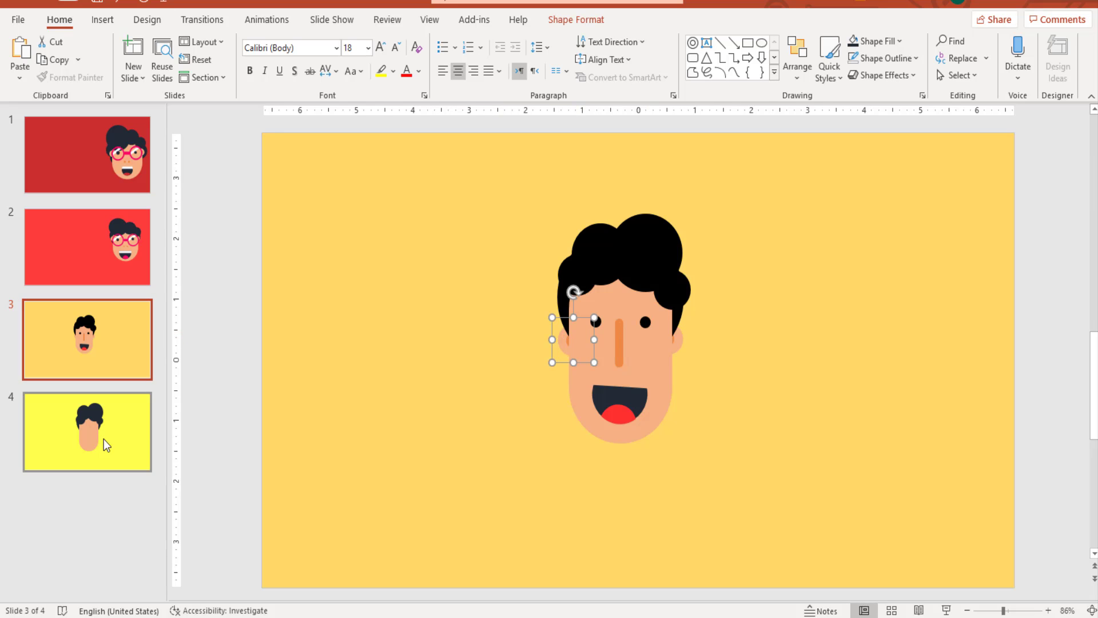
pyautogui.click(104, 420)
pyautogui.hotkey('ctrl', 'v')
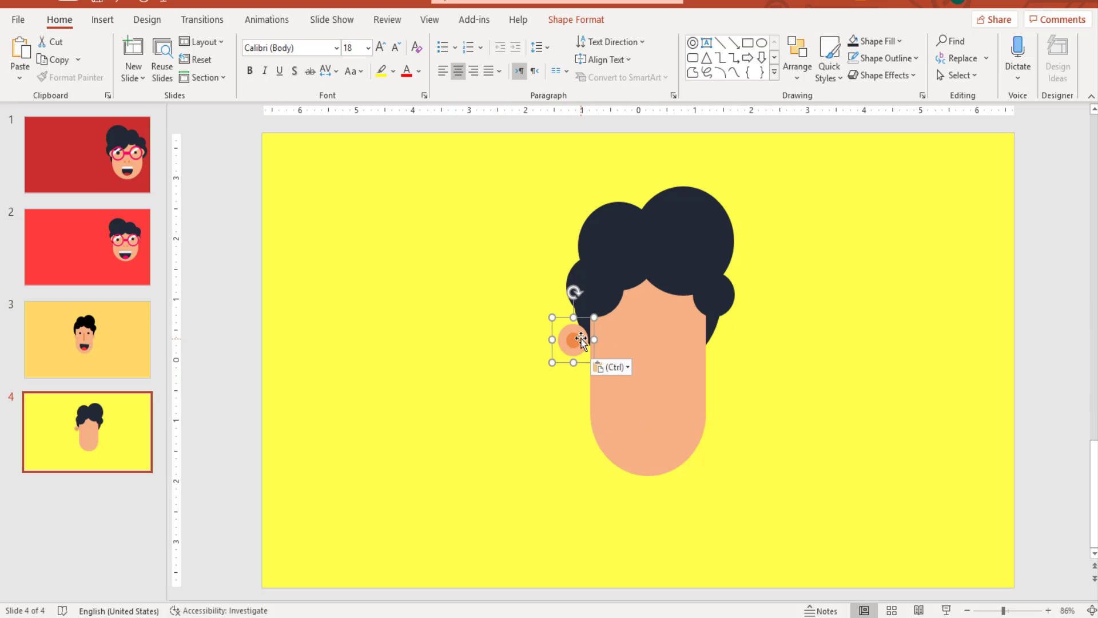
pyautogui.moveTo(576, 340); pyautogui.dragTo(594, 332)
pyautogui.click(546, 282)
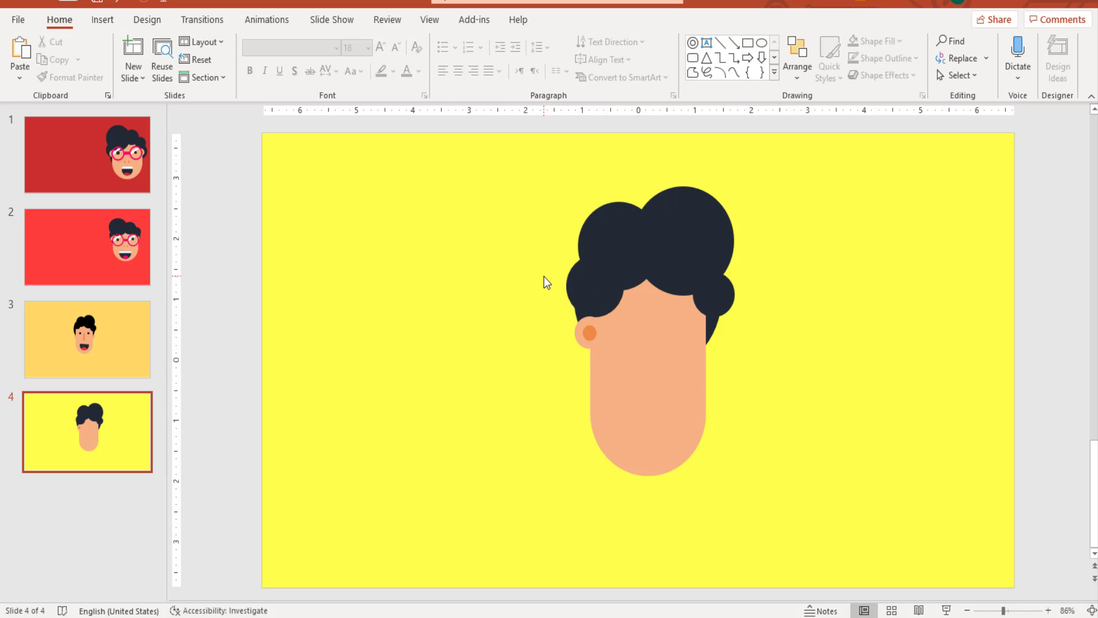
# Group the face with the front hair circles and send the left ear behind them.
pyautogui.hotkey('ctrl', 'a')
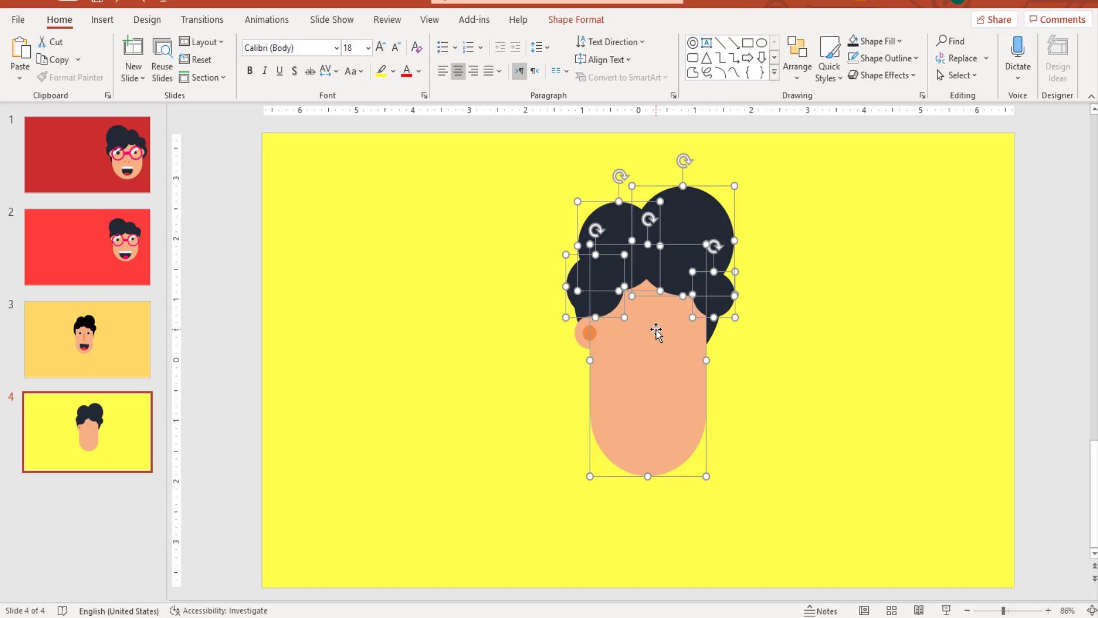
pyautogui.hotkey('ctrl', 'g')
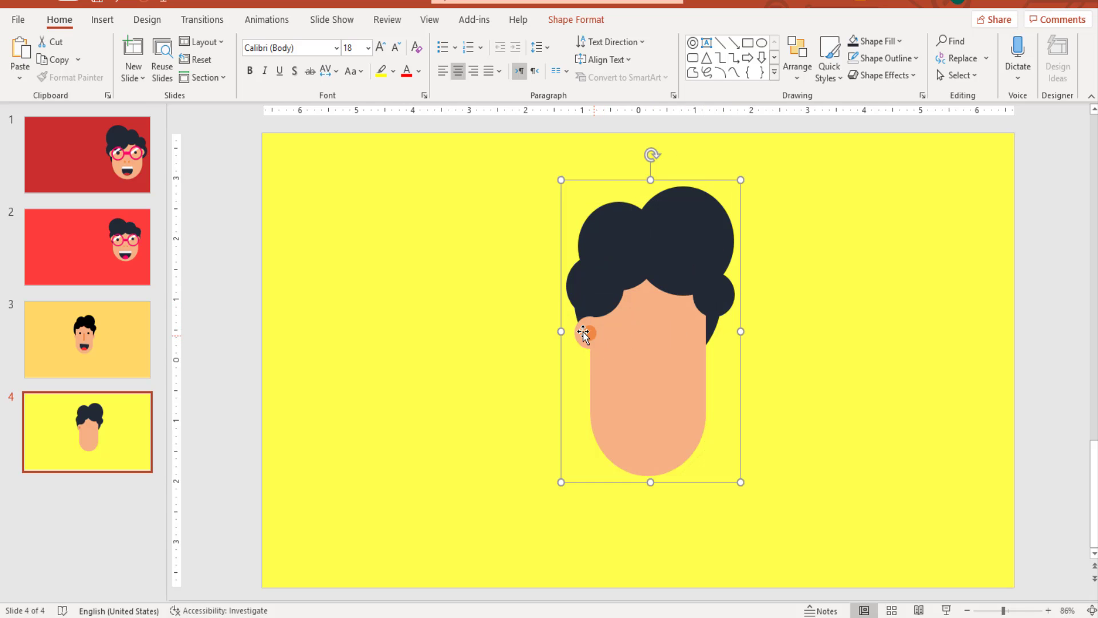
pyautogui.click(583, 331)
pyautogui.rightClick(581, 332)
pyautogui.moveTo(643, 186)
pyautogui.click(715, 229)
# Duplicate the ear onto the right edge of the face, behind the face shape.
pyautogui.moveTo(589, 332); pyautogui.dragTo(716, 325)
pyautogui.hotkey('ctrl', 'd')
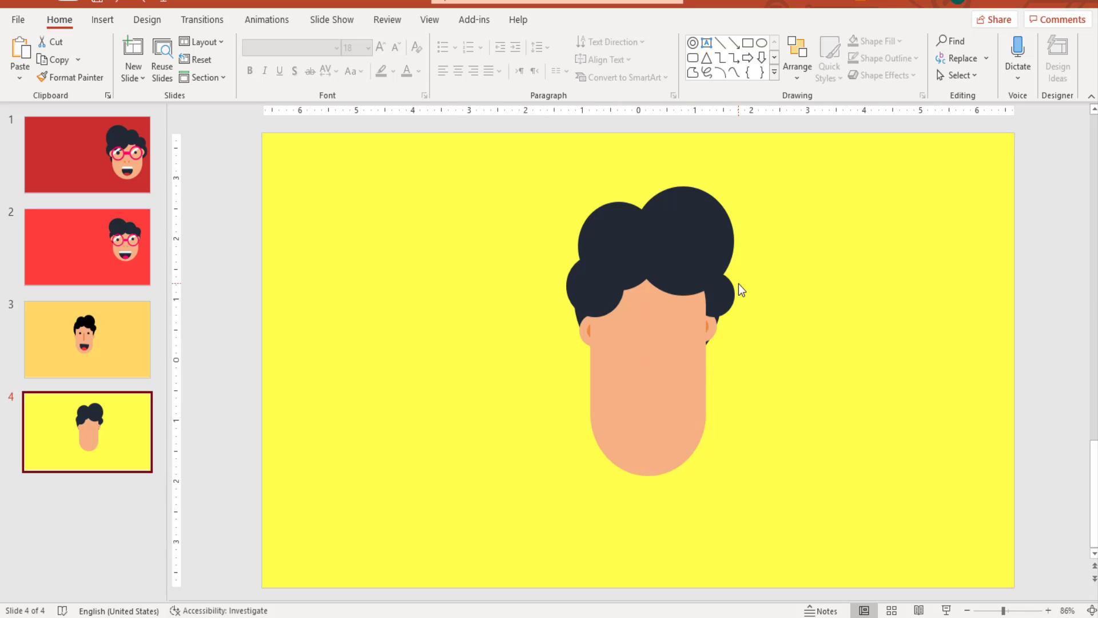
pyautogui.click(743, 318)
# Ungroup the face and hair shapes and nudge the small right hair circle slightly.
pyautogui.click(571, 287)
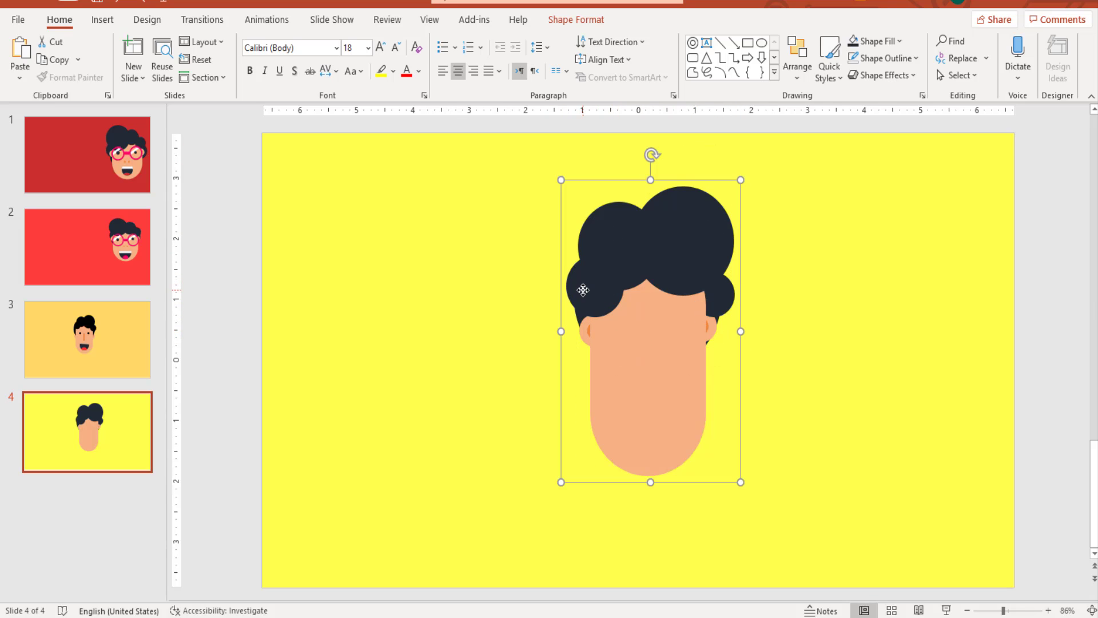
pyautogui.rightClick(606, 277)
pyautogui.moveTo(661, 379)
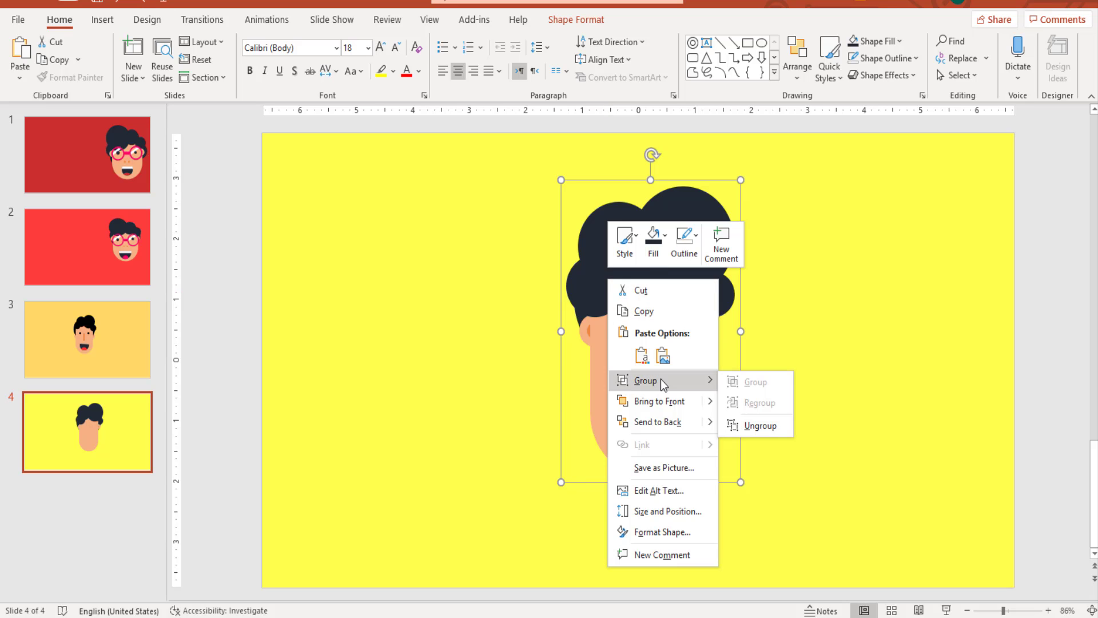
pyautogui.click(763, 426)
pyautogui.click(832, 382)
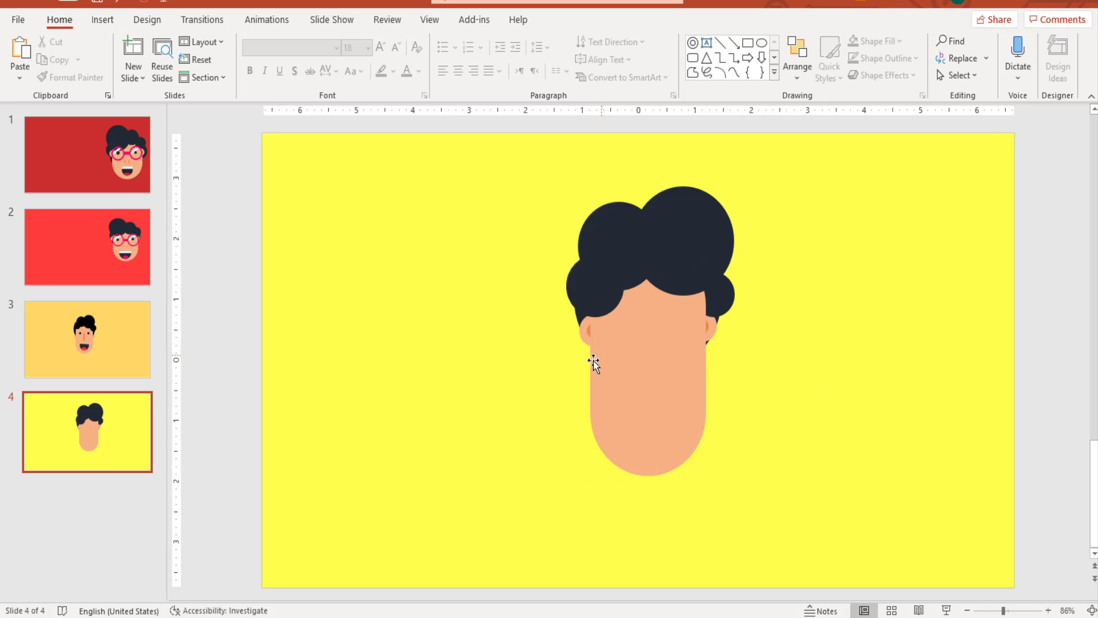
pyautogui.moveTo(723, 297)
pyautogui.mouseDown()
pyautogui.moveTo(714, 293)
pyautogui.moveTo(724, 290)
pyautogui.mouseUp()
pyautogui.click(779, 318)
# Draw a 0.23" circle as the left eye and duplicate it for the right eye.
pyautogui.click(760, 43)
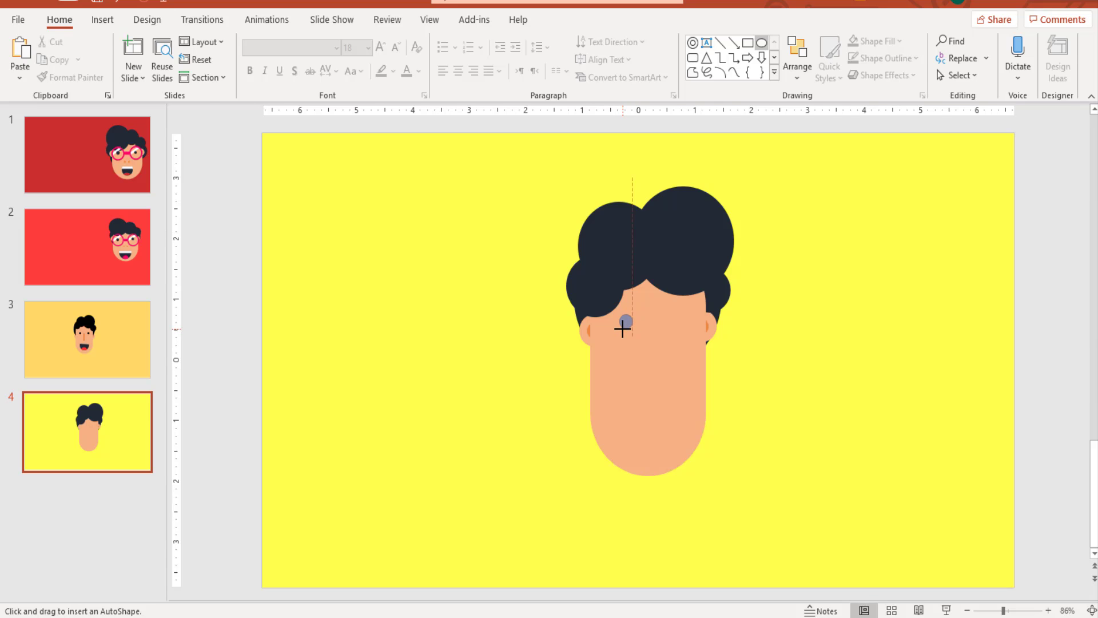
pyautogui.moveTo(622, 327); pyautogui.dragTo(629, 331)
pyautogui.hotkey('ctrl', 'd')
pyautogui.moveTo(631, 332); pyautogui.dragTo(675, 324)
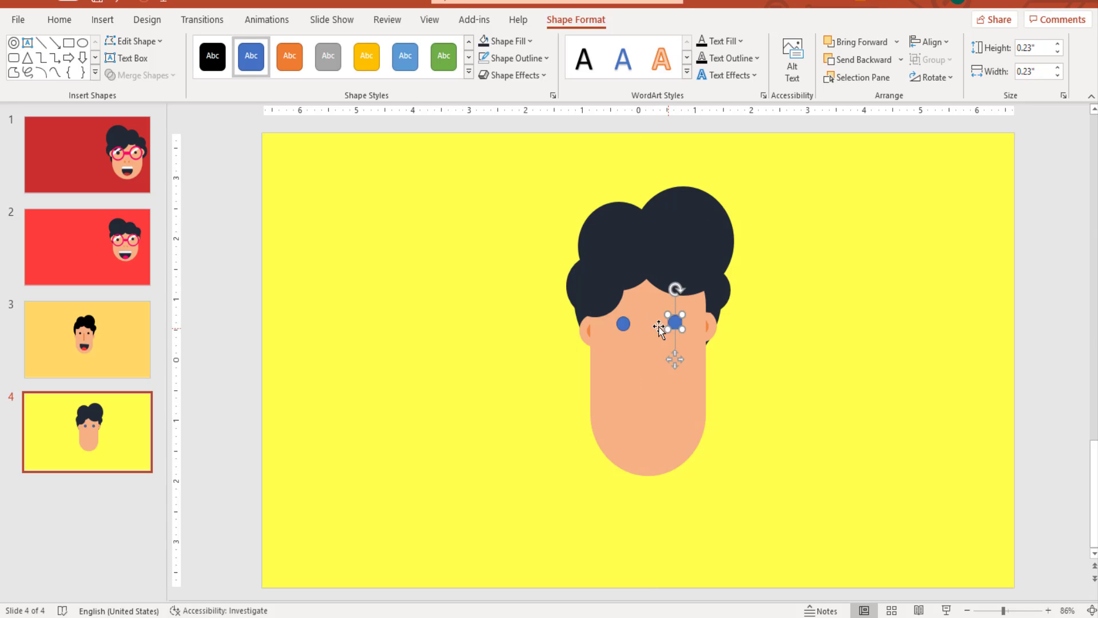
# Recolour both eyes to match the dark hair and move the left eye slightly outward.
pyautogui.keyDown('shift'); pyautogui.click(623, 323); pyautogui.keyUp('shift')
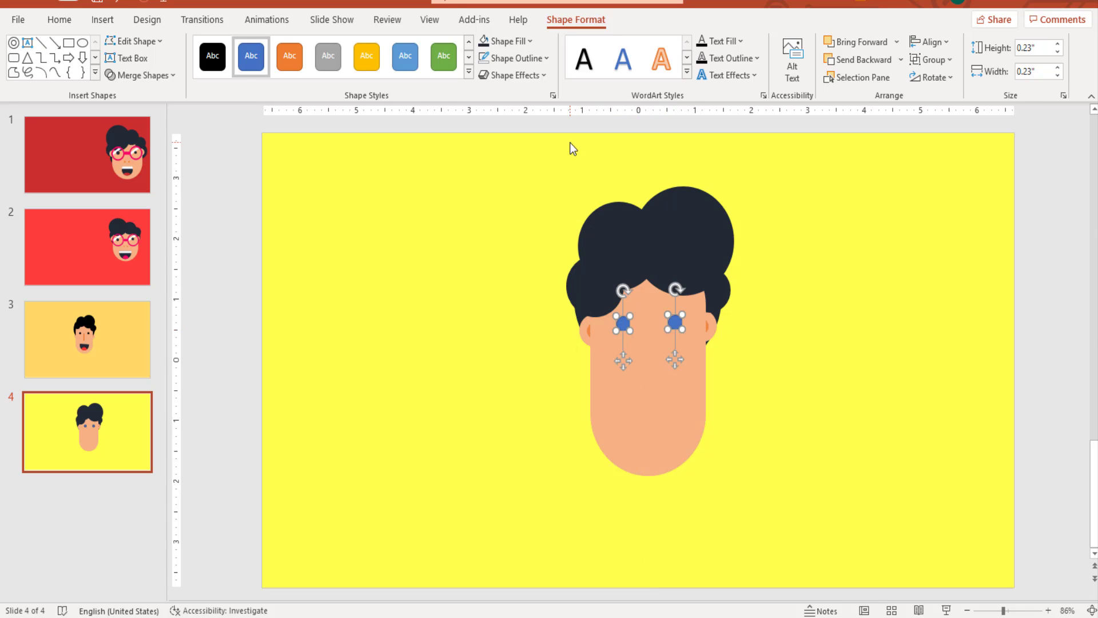
pyautogui.click(483, 41)
pyautogui.click(482, 280)
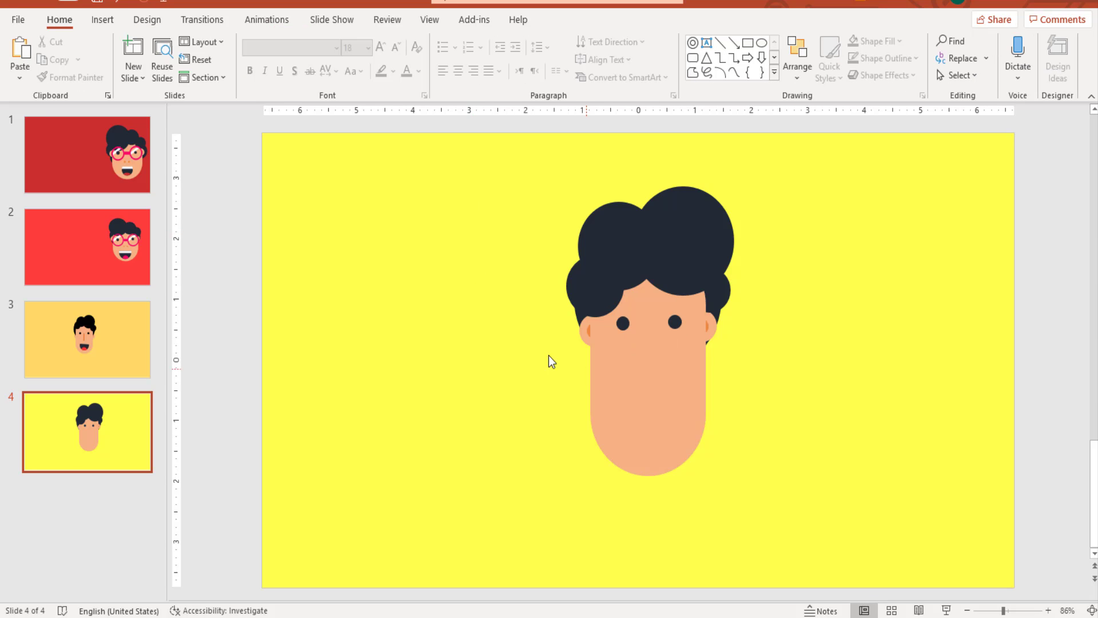
pyautogui.moveTo(626, 321); pyautogui.dragTo(620, 322)
pyautogui.press('Escape')
# Draw a narrow rounded rectangle about 0.79" high and 0.16" wide between the eyes as the nose and fill it orange.
pyautogui.click(749, 43)
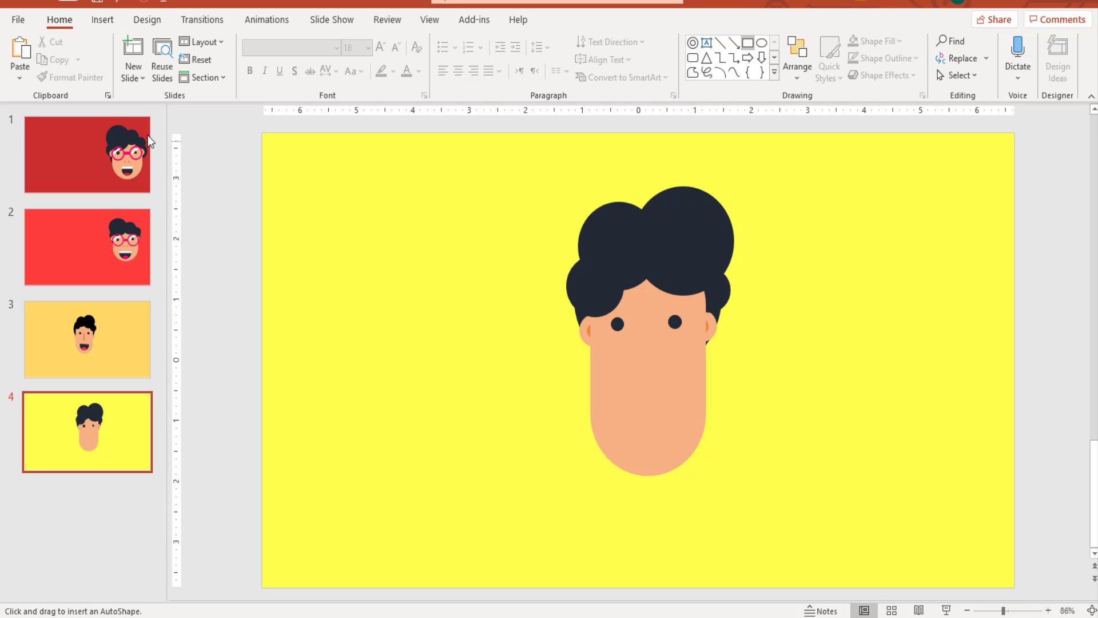
pyautogui.click(51, 186)
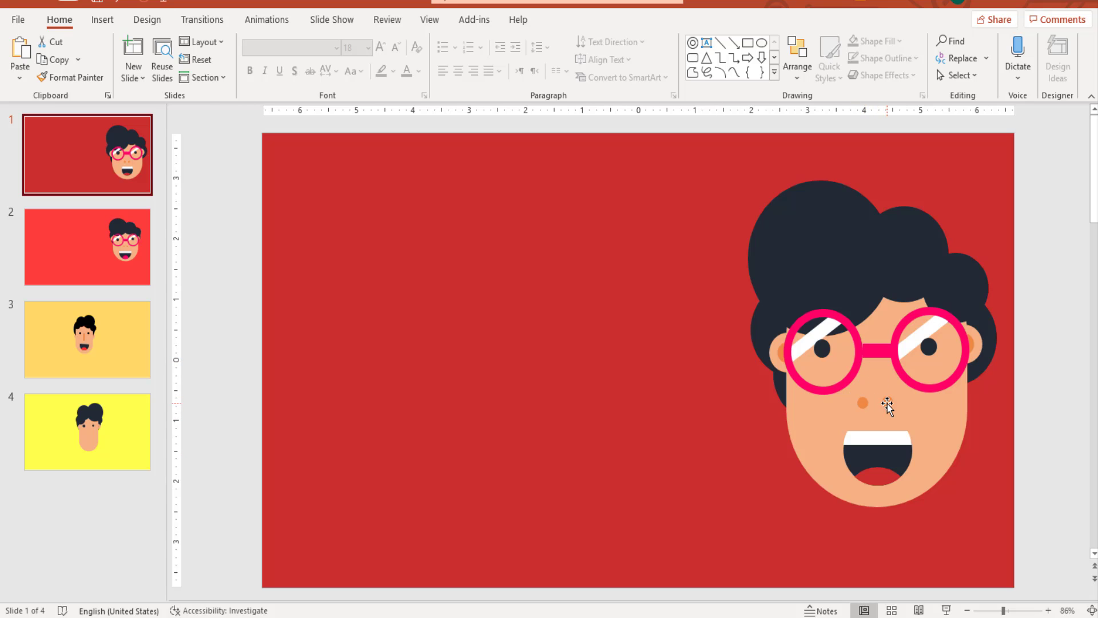
pyautogui.click(123, 438)
pyautogui.click(693, 58)
pyautogui.moveTo(399, 308)
pyautogui.mouseDown()
pyautogui.moveTo(414, 399)
pyautogui.moveTo(415, 370)
pyautogui.moveTo(620, 378)
pyautogui.moveTo(645, 349)
pyautogui.mouseUp()
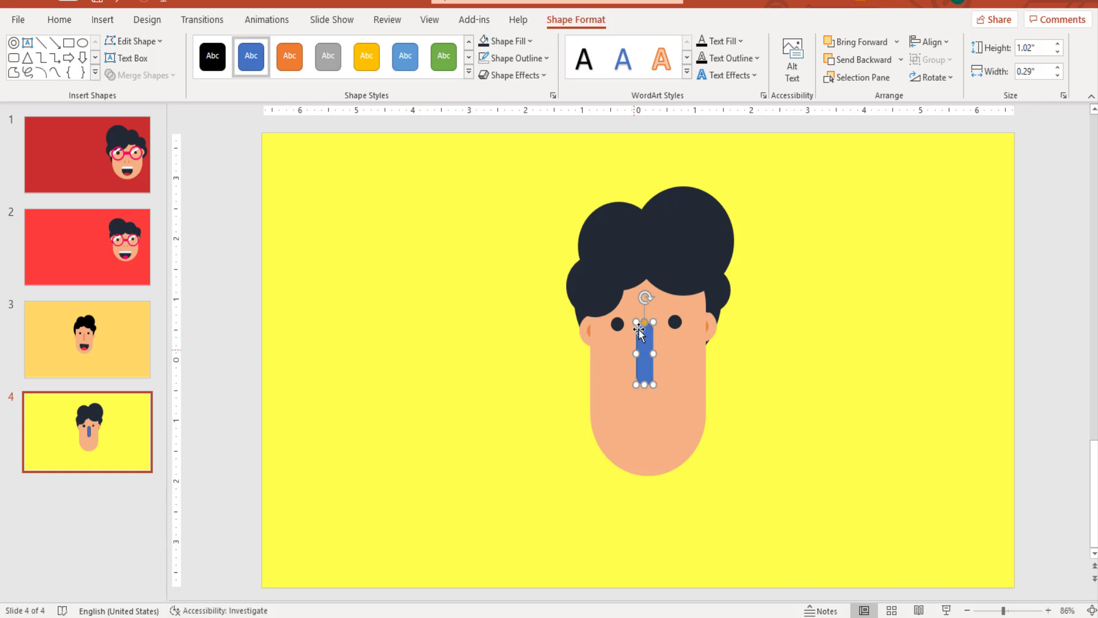
pyautogui.keyDown('ctrl'); pyautogui.scroll(10, 596, 496); pyautogui.keyUp('ctrl')
pyautogui.moveTo(598, 500); pyautogui.dragTo(619, 427)
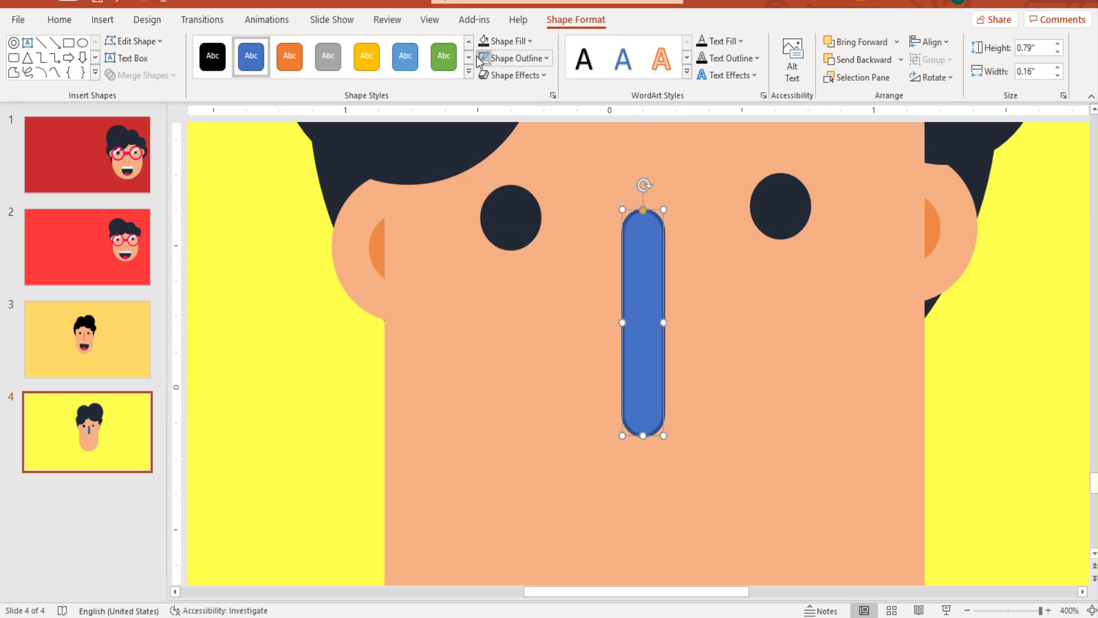
pyautogui.click(514, 46)
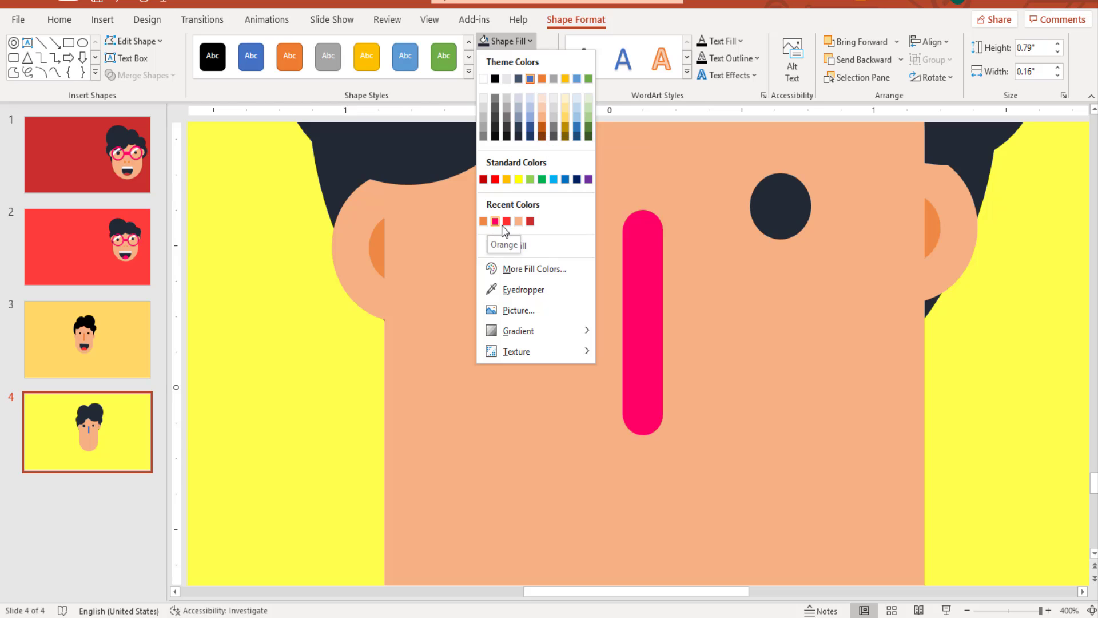
pyautogui.click(482, 221)
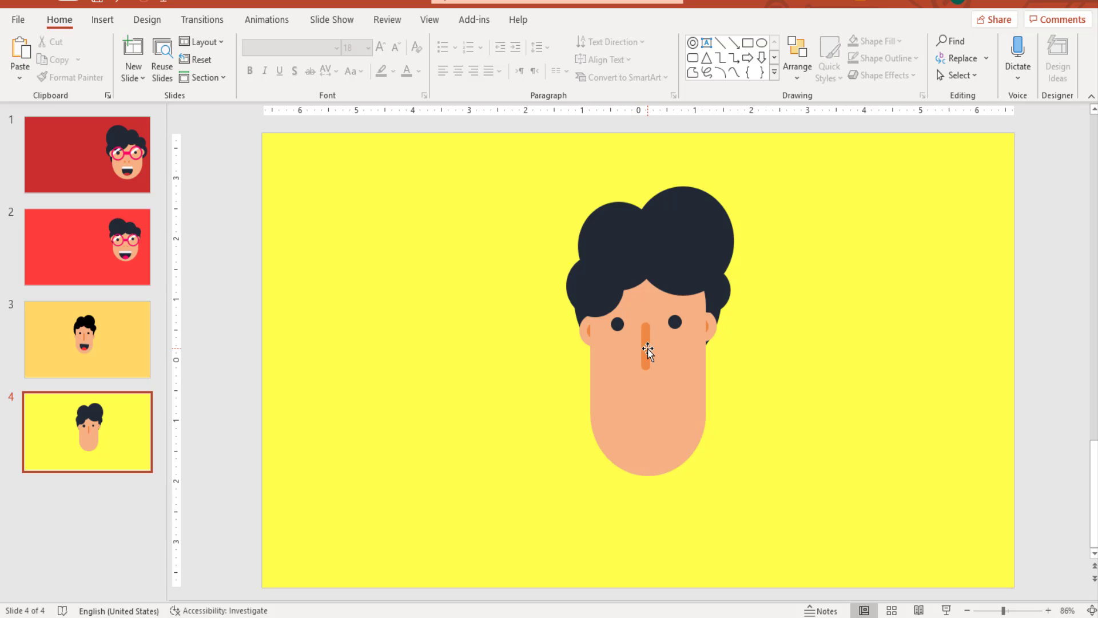
# Look at the mouth on slide 1, and draw a circle about 2.03" wide beside the face on slide 4.
pyautogui.click(132, 163)
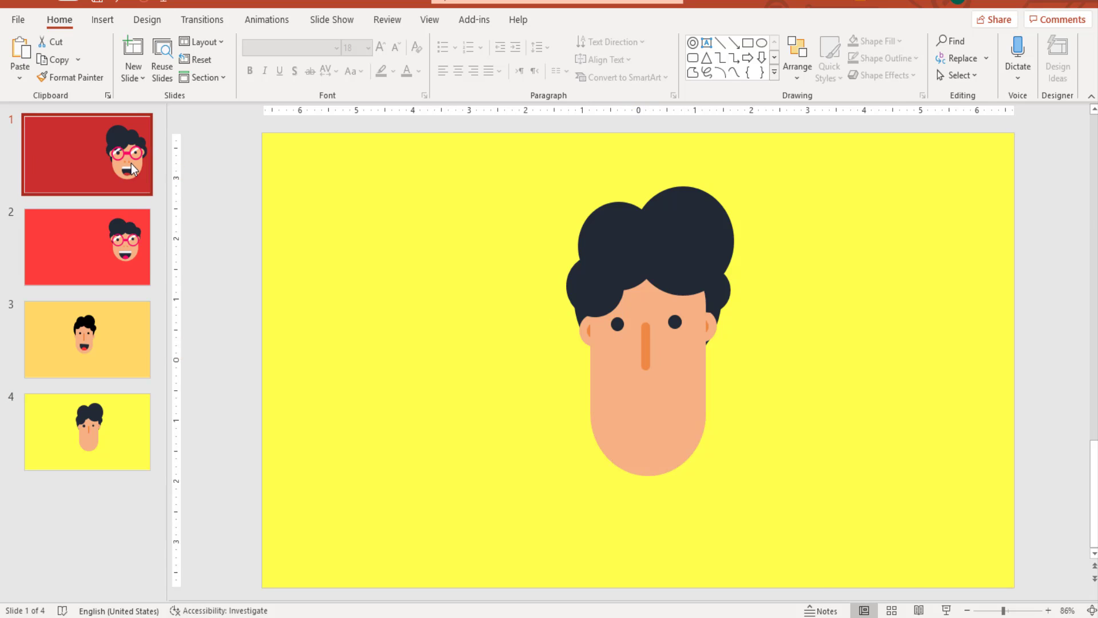
pyautogui.click(94, 466)
pyautogui.click(761, 42)
pyautogui.moveTo(374, 309)
pyautogui.mouseDown()
pyautogui.moveTo(451, 484)
pyautogui.moveTo(439, 468)
pyautogui.moveTo(489, 430)
pyautogui.mouseUp()
pyautogui.moveTo(432, 367); pyautogui.dragTo(429, 392)
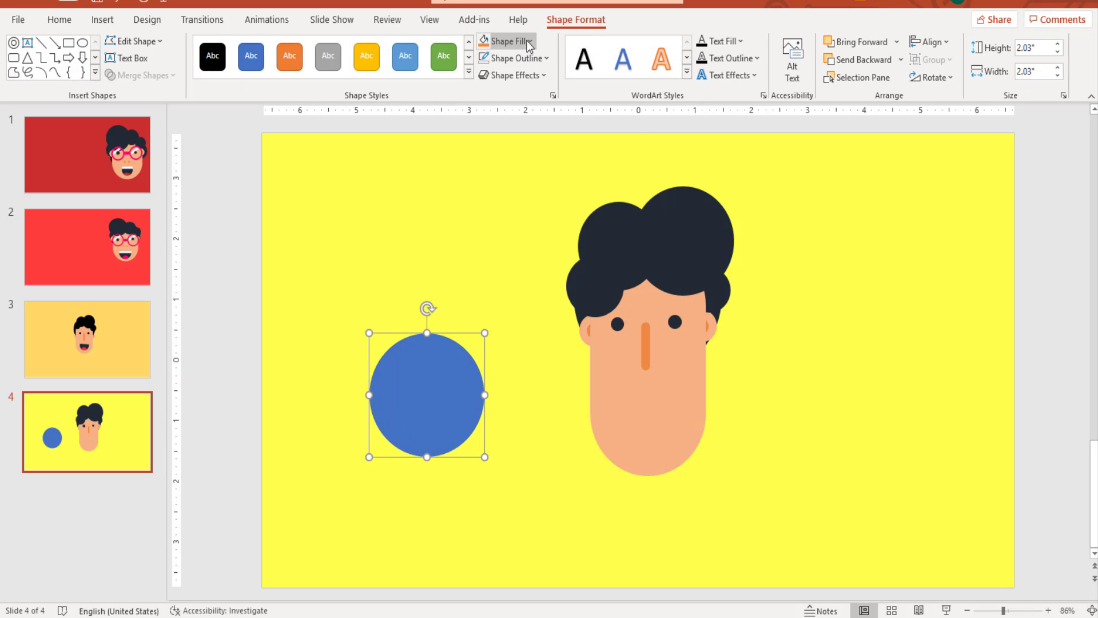
# Cover the circle's upper part with a rectangle and subtract it to leave a flat-topped mouth shape.
pyautogui.click(68, 42)
pyautogui.moveTo(359, 291); pyautogui.dragTo(489, 370)
pyautogui.click(536, 427)
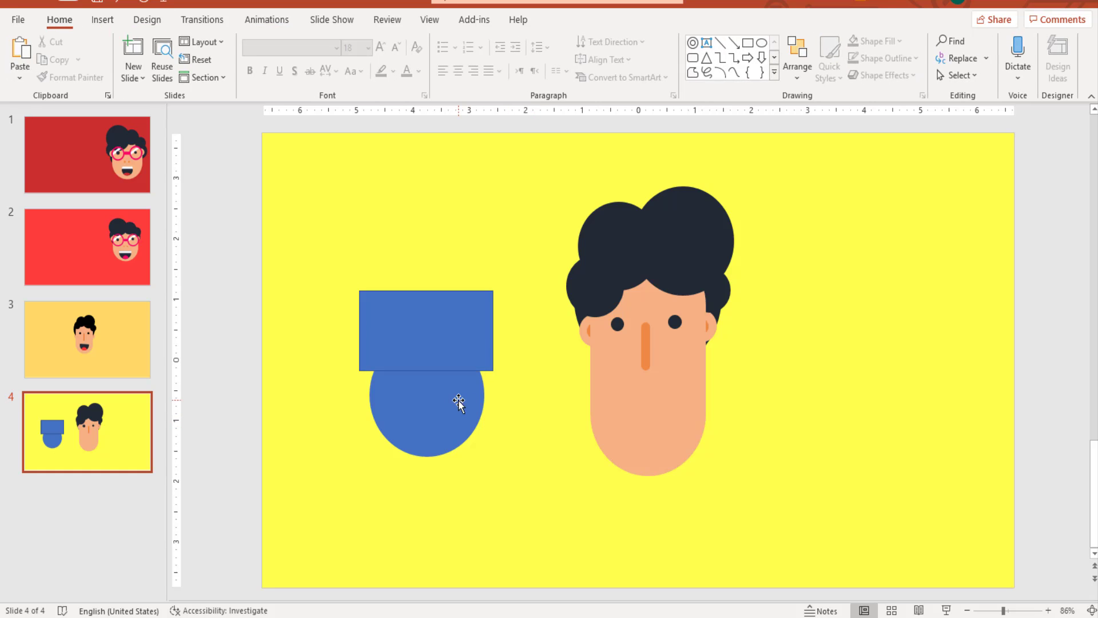
pyautogui.click(455, 399)
pyautogui.keyDown('shift'); pyautogui.click(461, 317); pyautogui.keyUp('shift')
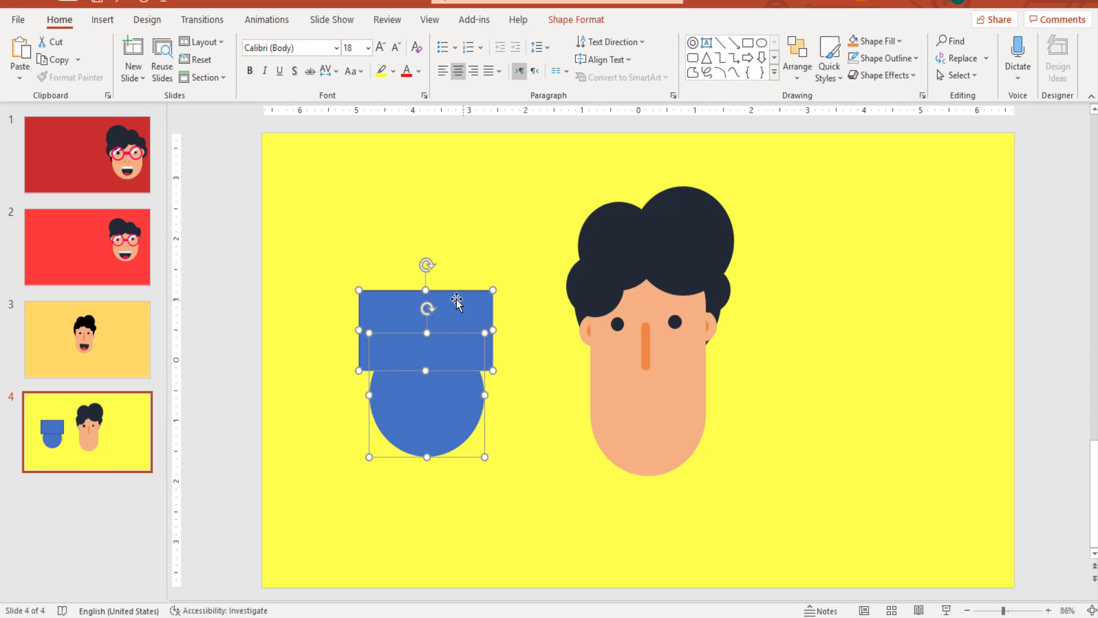
pyautogui.click(576, 19)
pyautogui.click(140, 74)
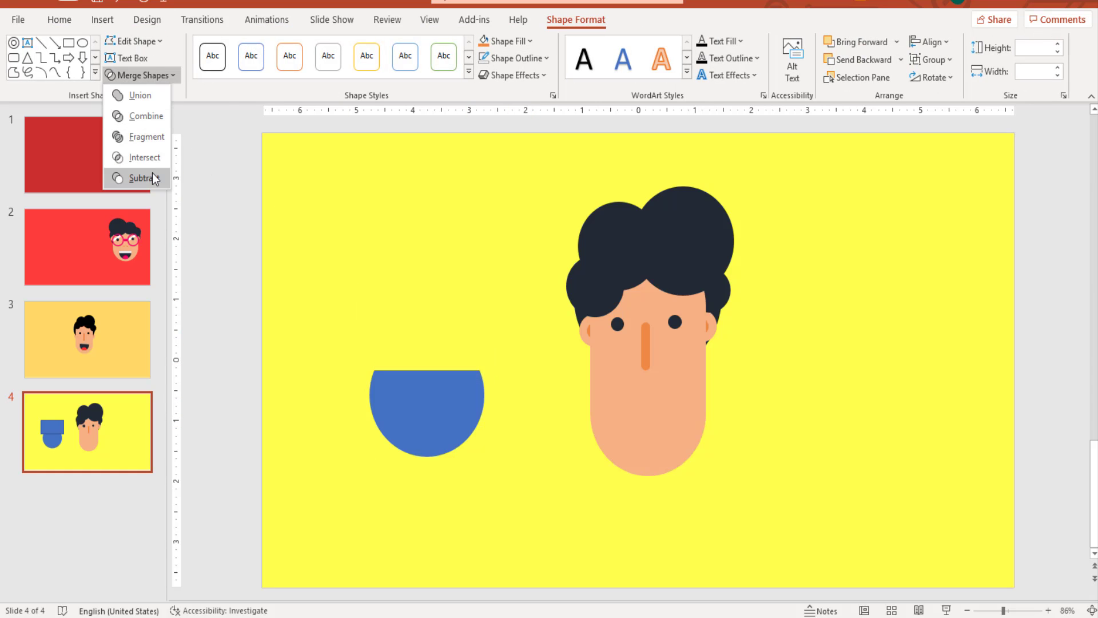
pyautogui.click(152, 172)
# Duplicate the mouth shape above the original and intersect it with a smaller circle over its lower edge to form a tongue.
pyautogui.moveTo(425, 404)
pyautogui.mouseDown()
pyautogui.moveTo(427, 246)
pyautogui.moveTo(456, 331)
pyautogui.mouseUp()
pyautogui.click(82, 43)
pyautogui.moveTo(456, 267); pyautogui.dragTo(462, 262)
pyautogui.moveTo(439, 301); pyautogui.dragTo(437, 306)
pyautogui.keyDown('shift'); pyautogui.click(392, 240); pyautogui.keyUp('shift')
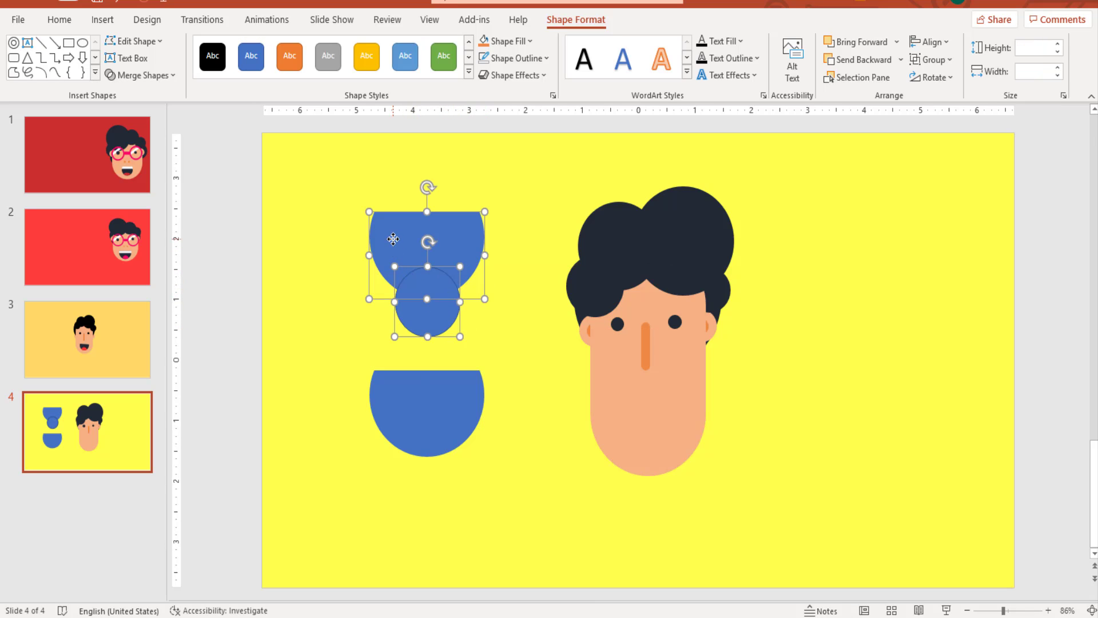
pyautogui.click(156, 77)
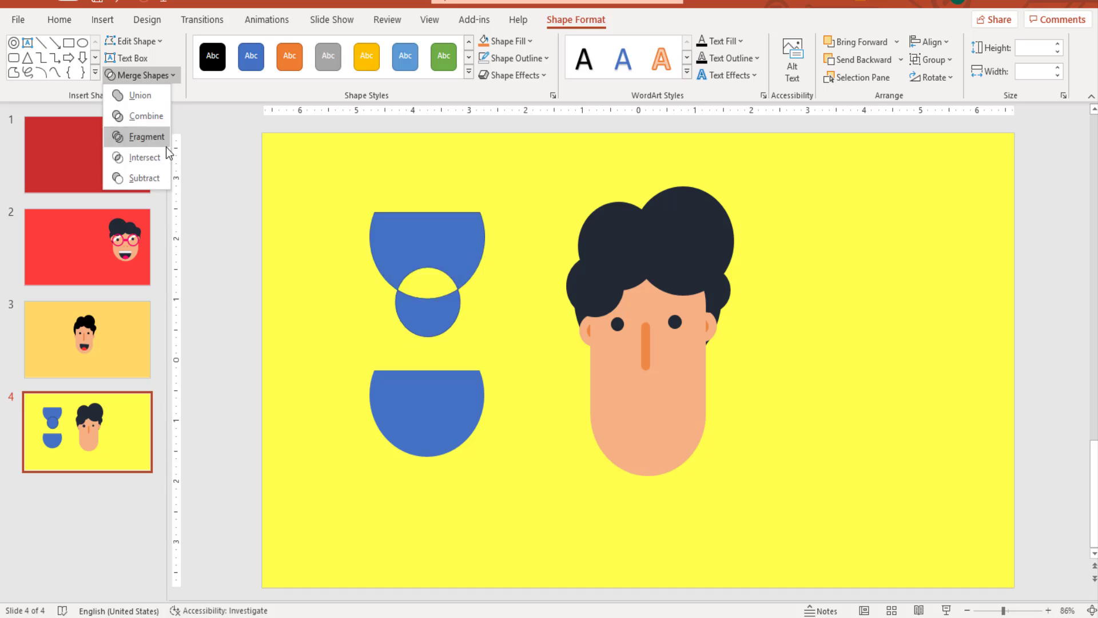
pyautogui.click(162, 177)
# Fill the flat-topped mouth shape with the darkest blue-gray theme colour.
pyautogui.click(449, 447)
pyautogui.click(509, 41)
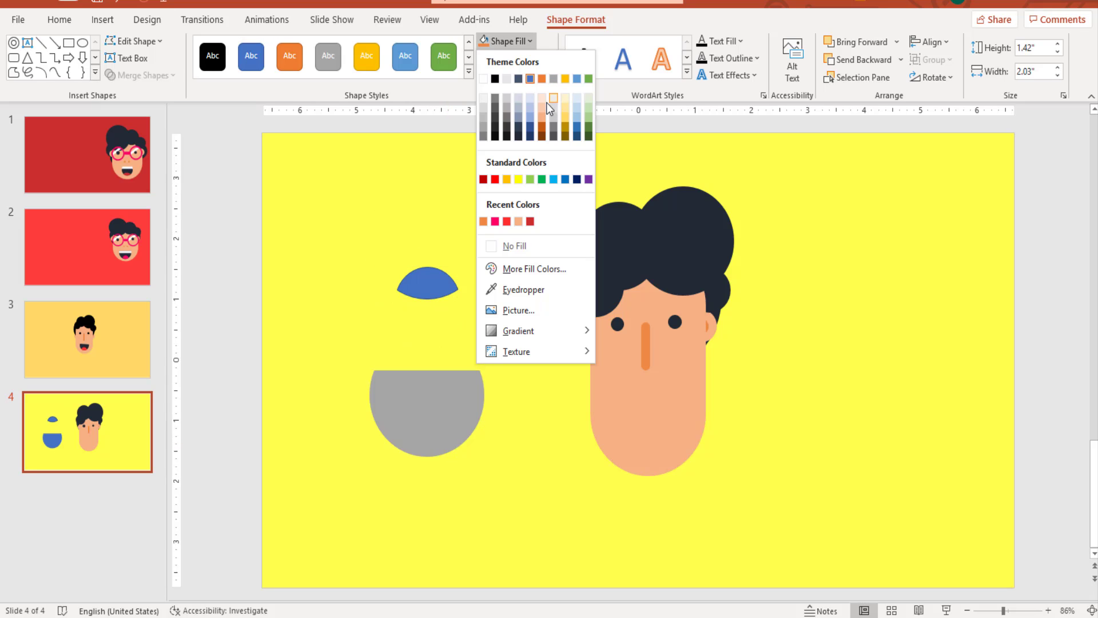
pyautogui.click(518, 136)
# Fill the tongue shape with the recently used bright red and place it at the lower edge of the dark mouth.
pyautogui.click(429, 277)
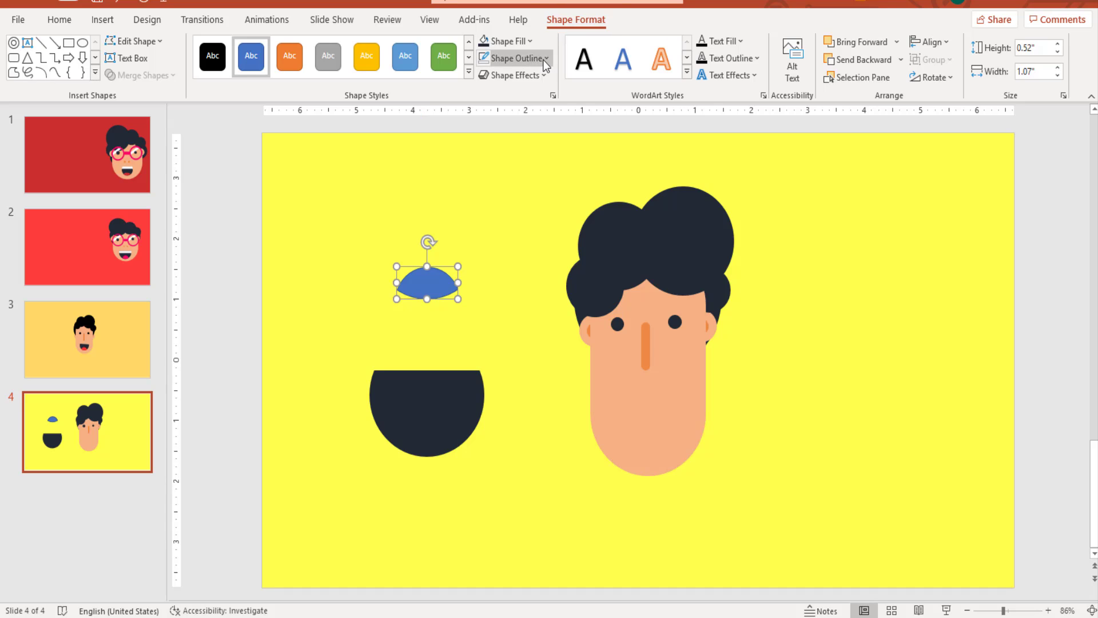
pyautogui.click(522, 36)
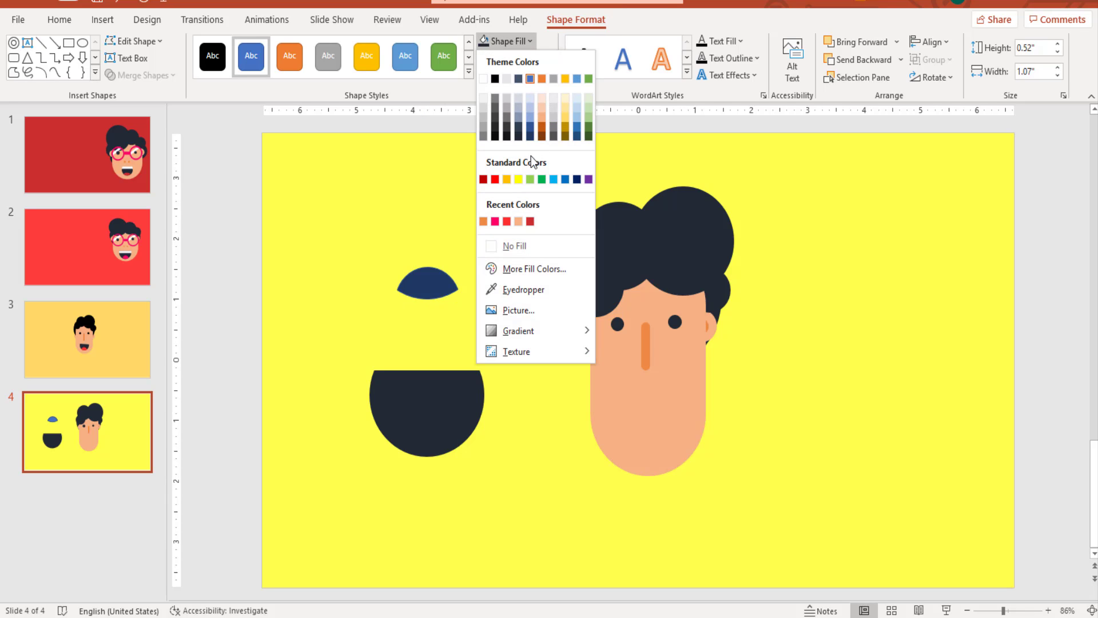
pyautogui.click(494, 222)
pyautogui.moveTo(429, 283); pyautogui.dragTo(435, 444)
pyautogui.click(508, 41)
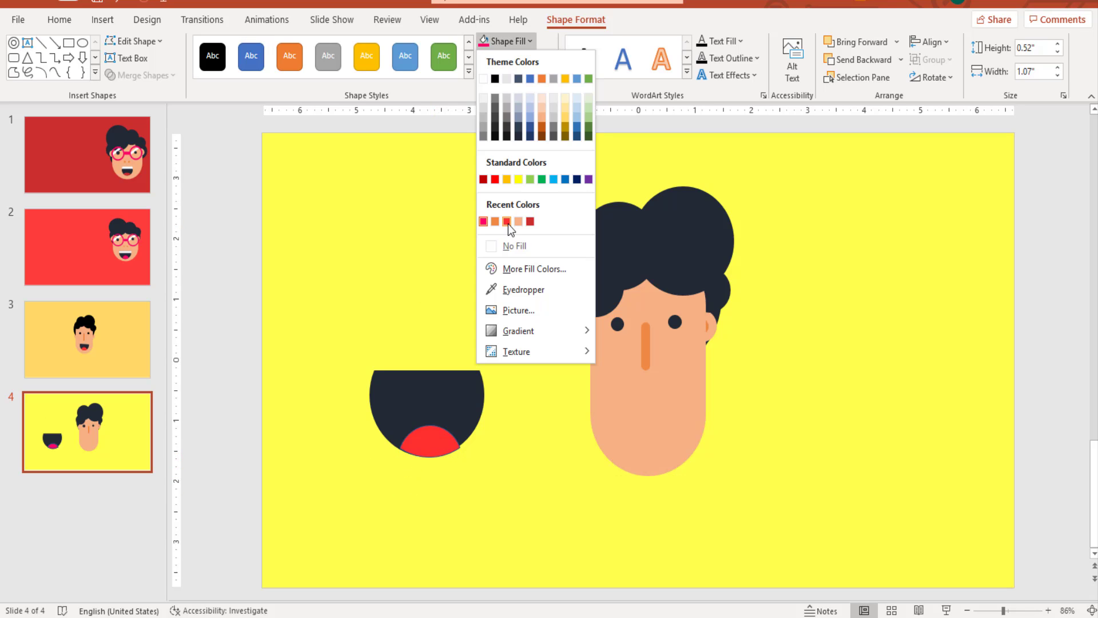
pyautogui.click(507, 223)
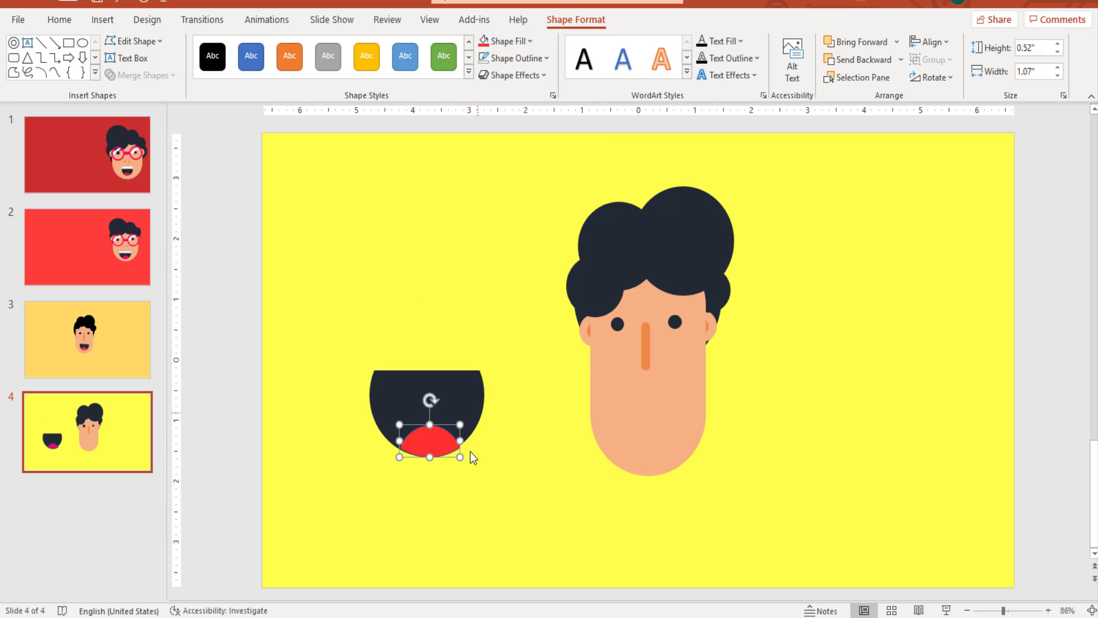
# Move the mouth and tongue together onto the lower face, shrink them to about 1.29" wide, and tilt them slightly clockwise.
pyautogui.keyDown('shift'); pyautogui.click(434, 410); pyautogui.keyUp('shift')
pyautogui.moveTo(435, 414); pyautogui.dragTo(654, 429)
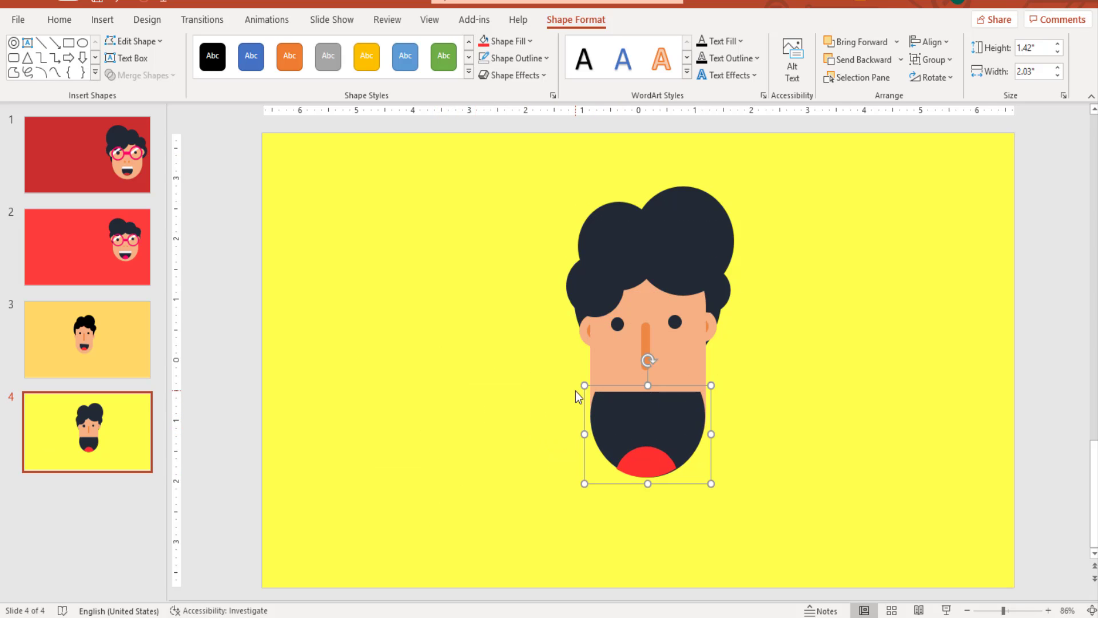
pyautogui.moveTo(583, 382); pyautogui.dragTo(650, 419)
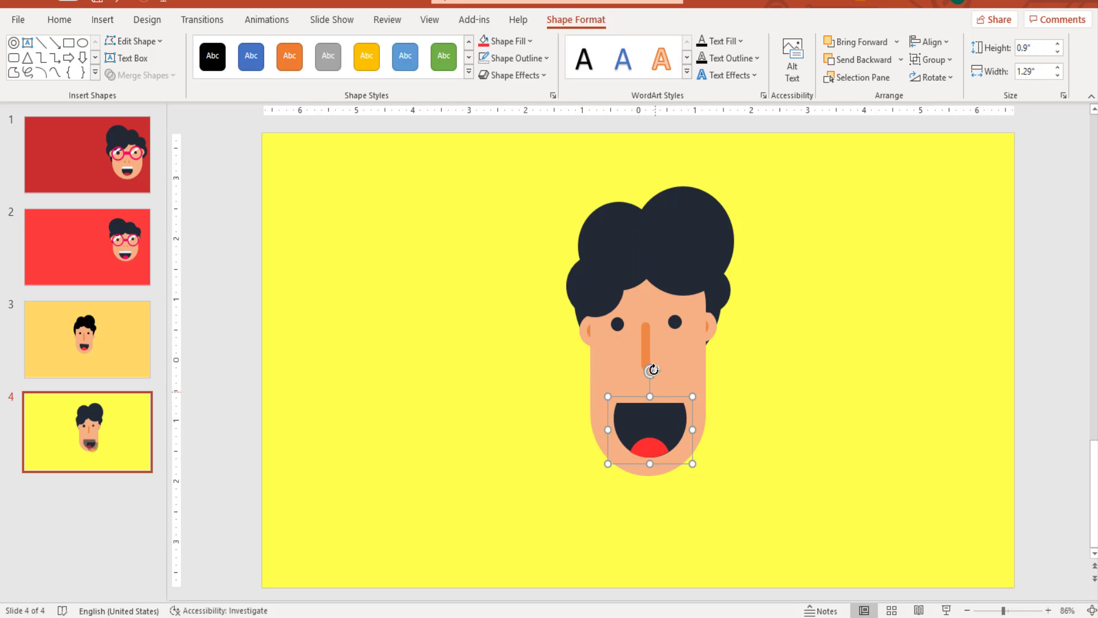
pyautogui.moveTo(651, 370); pyautogui.dragTo(658, 372)
pyautogui.click(737, 415)
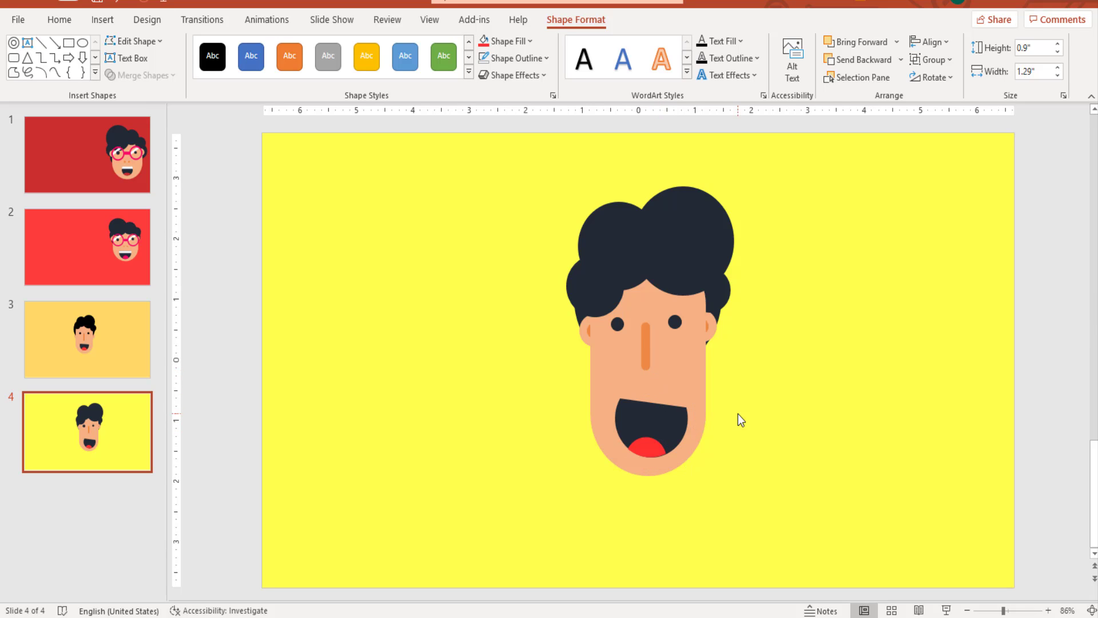
# Shorten the face shape from its chin and scale the mouth down to fit the smaller lower face.
pyautogui.click(678, 200)
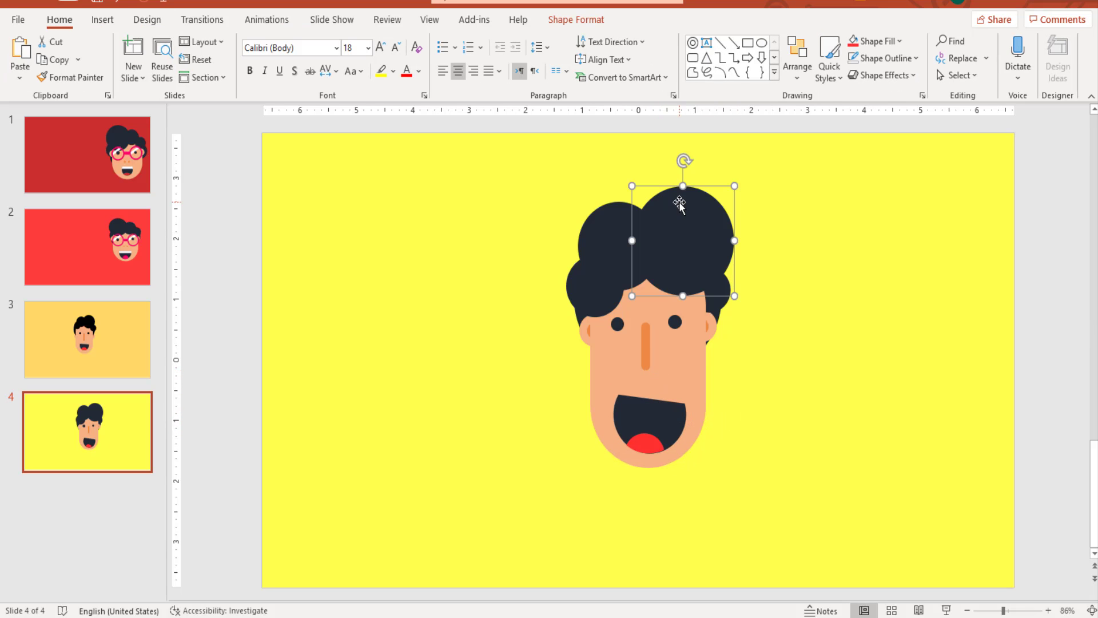
pyautogui.click(677, 371)
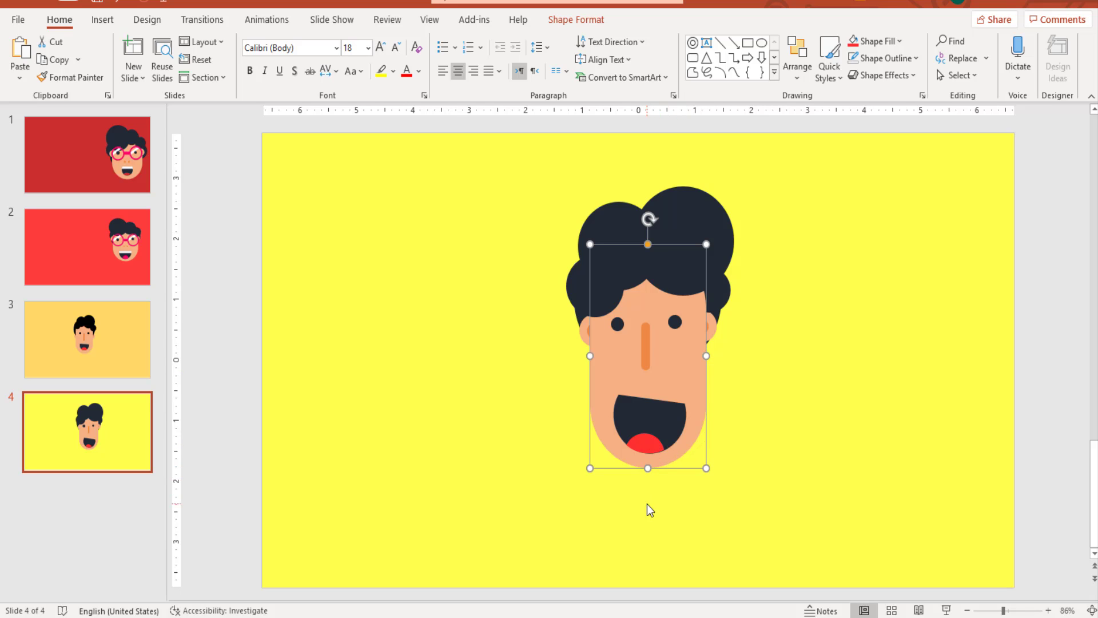
pyautogui.moveTo(649, 468); pyautogui.dragTo(652, 396)
pyautogui.moveTo(612, 361); pyautogui.dragTo(622, 380)
pyautogui.click(737, 402)
# Shrink the largest hair circle and nudge it, the small curl beside it and the adjacent ear slightly upward.
pyautogui.click(715, 234)
pyautogui.moveTo(735, 185); pyautogui.dragTo(723, 198)
pyautogui.moveTo(676, 256)
pyautogui.mouseDown()
pyautogui.moveTo(677, 235)
pyautogui.moveTo(672, 246)
pyautogui.mouseUp()
pyautogui.moveTo(719, 301); pyautogui.dragTo(717, 291)
pyautogui.click(793, 303)
pyautogui.moveTo(711, 328); pyautogui.dragTo(714, 322)
pyautogui.click(818, 294)
# Shrink the second-largest hair circle and nudge the large circle and both side curls inward for a more compact hairstyle.
pyautogui.click(606, 256)
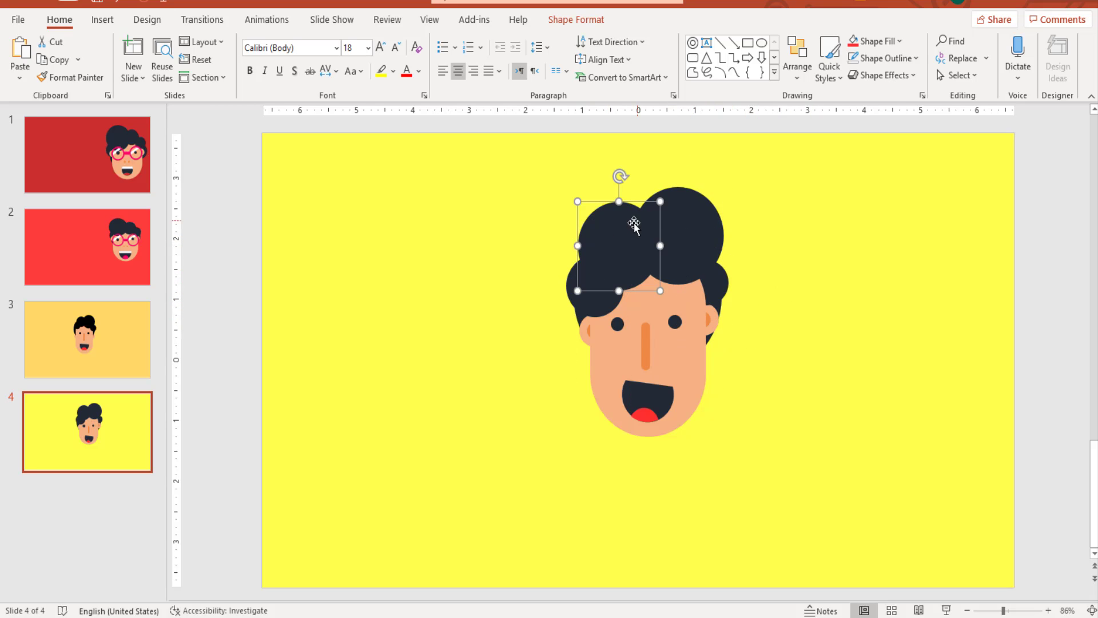
pyautogui.moveTo(576, 198); pyautogui.dragTo(586, 210)
pyautogui.click(514, 238)
pyautogui.moveTo(679, 238); pyautogui.dragTo(675, 245)
pyautogui.moveTo(593, 264); pyautogui.dragTo(598, 256)
pyautogui.click(552, 293)
pyautogui.moveTo(717, 283); pyautogui.dragTo(713, 282)
pyautogui.click(737, 348)
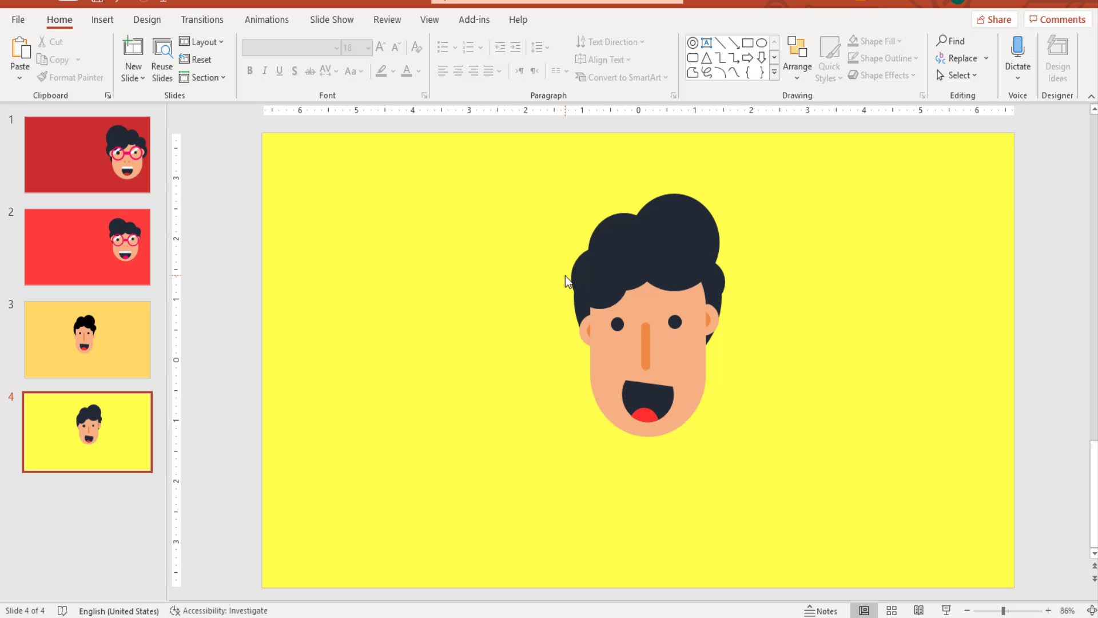
# Hide slides 3 and 1 from the slide show, leaving slides 2 and 4 shown.
pyautogui.click(95, 341)
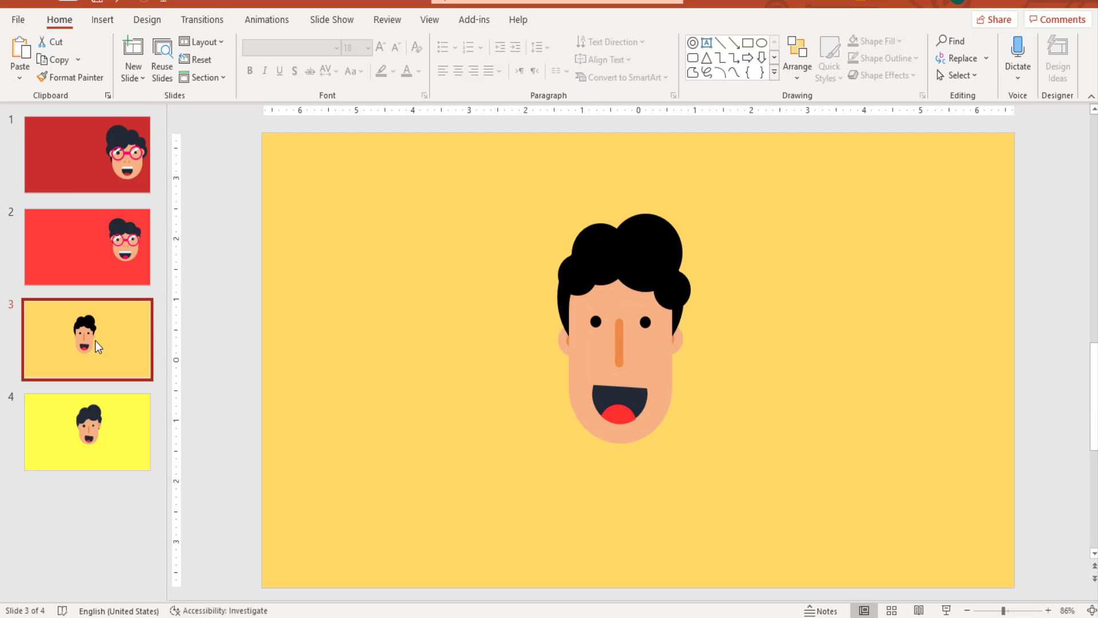
pyautogui.rightClick(95, 341)
pyautogui.click(166, 286)
pyautogui.click(100, 242)
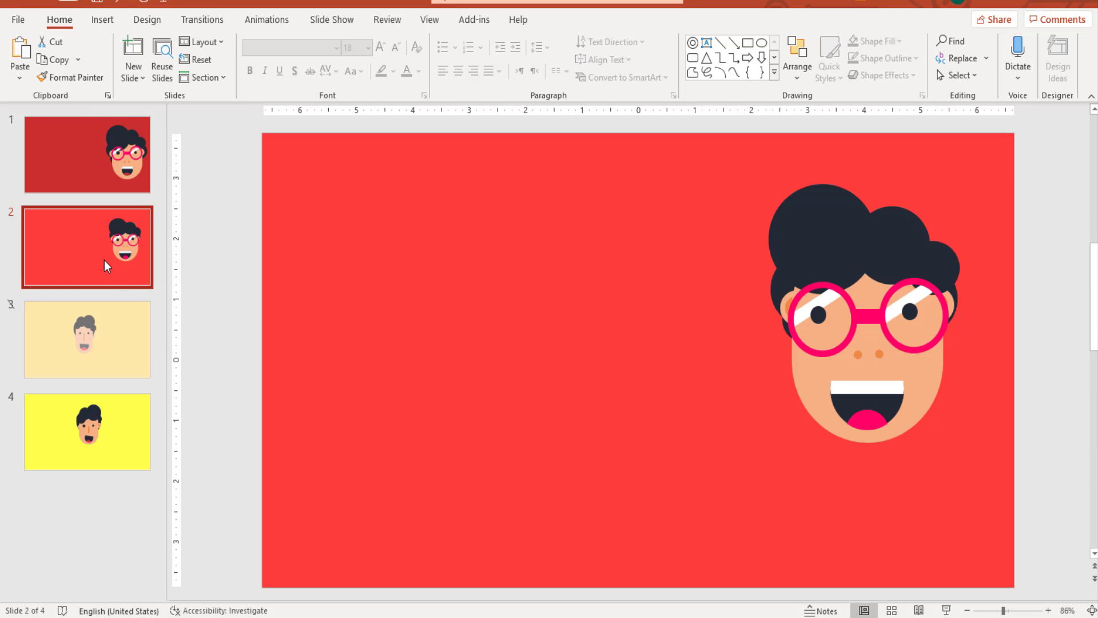
pyautogui.rightClick(88, 235)
pyautogui.click(83, 156)
pyautogui.rightClick(93, 175)
pyautogui.click(153, 464)
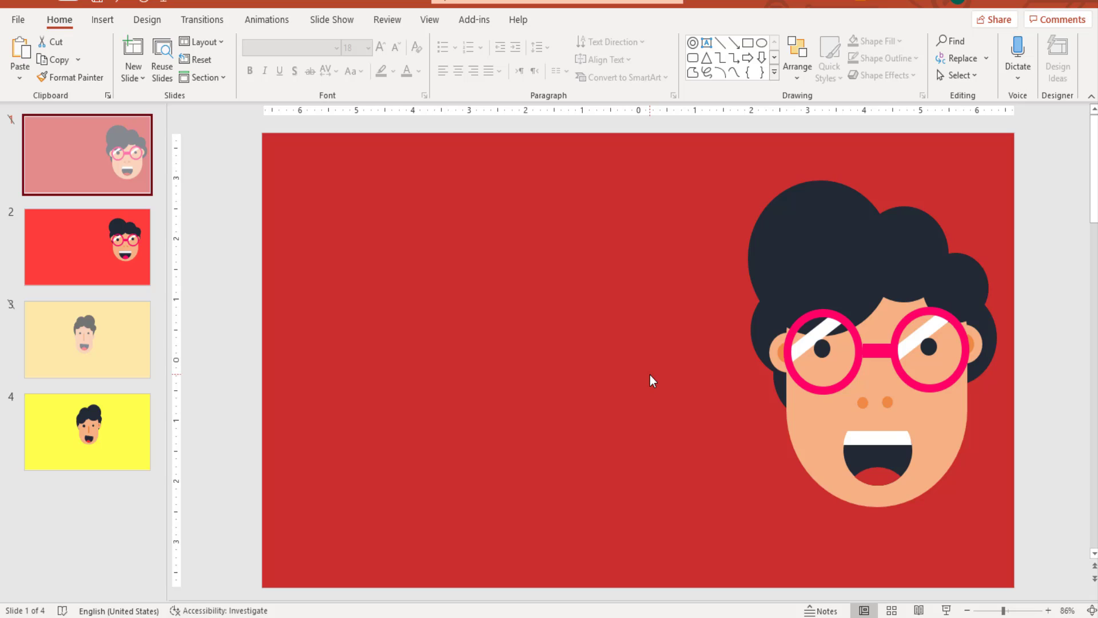
# Run the slide show from the beginning and advance from the red slide to the yellow face slide.
pyautogui.press('F5')
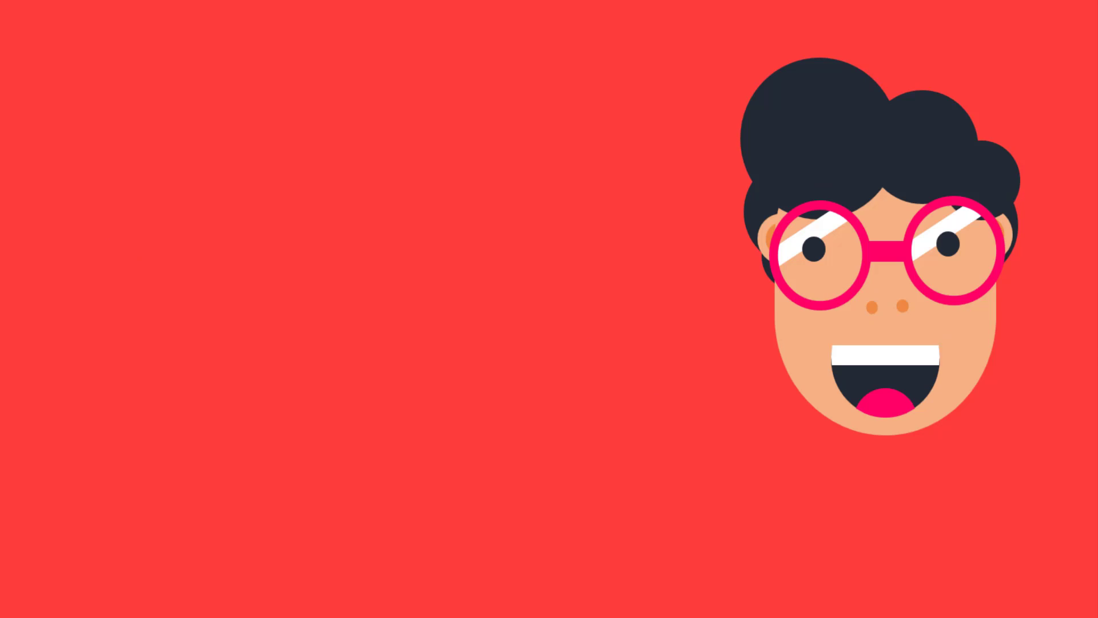
pyautogui.press('Right')
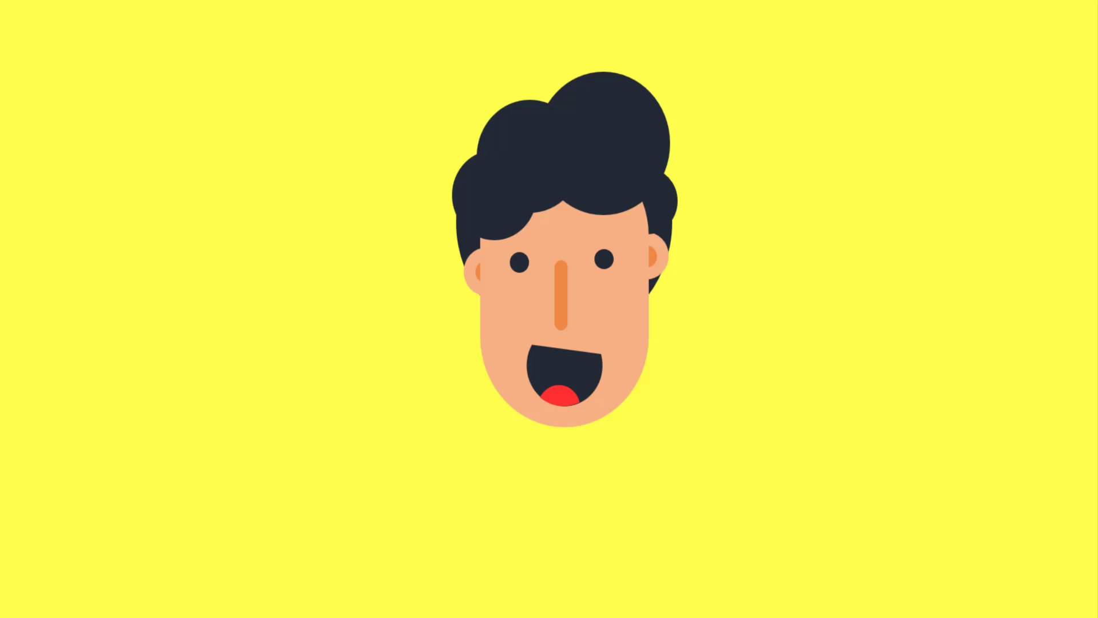